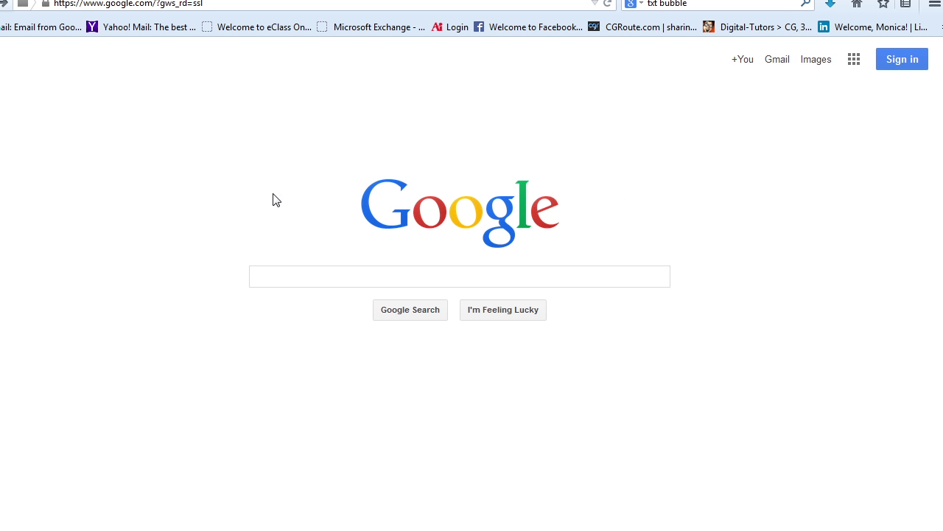
# Search Google for 'leaning tower of pizza' using the autocomplete suggestion
pyautogui.click(283, 278)
pyautogui.write('tower')
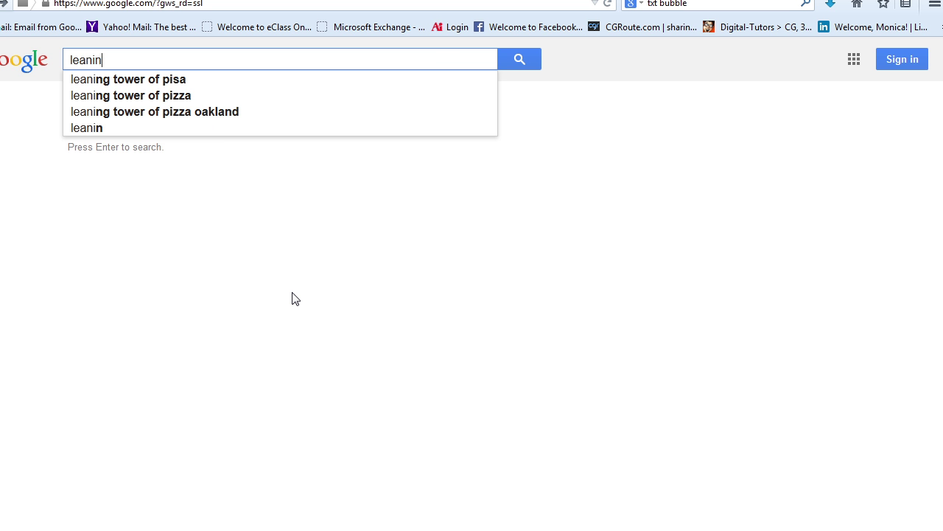
pyautogui.write('g tower of')
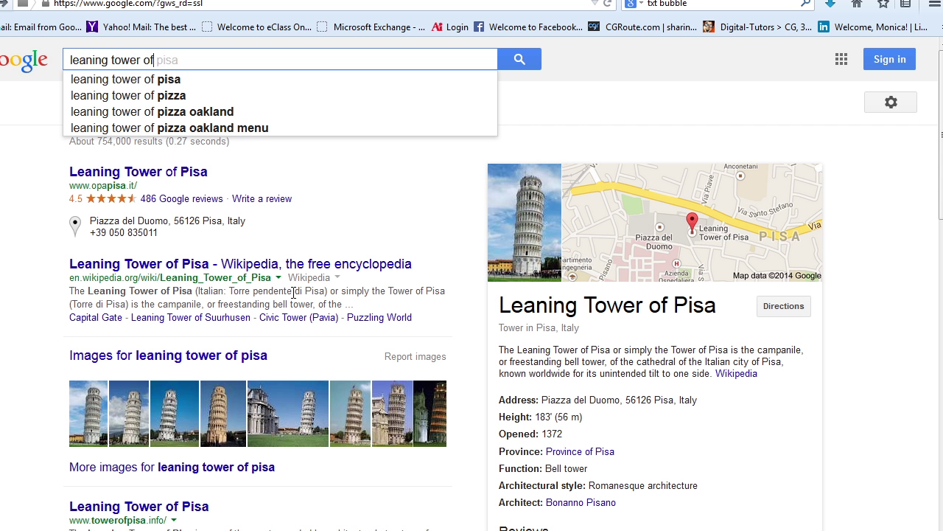
pyautogui.press('Down')
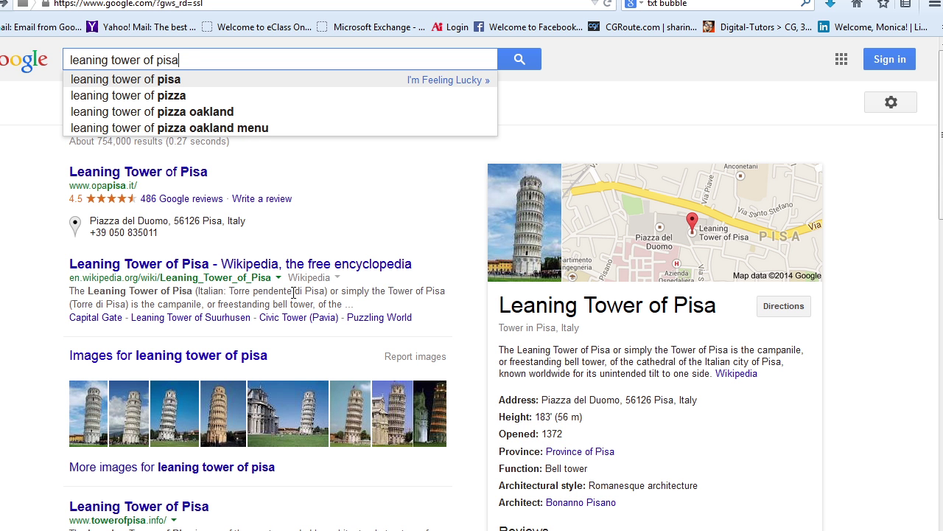
pyautogui.press('Down')
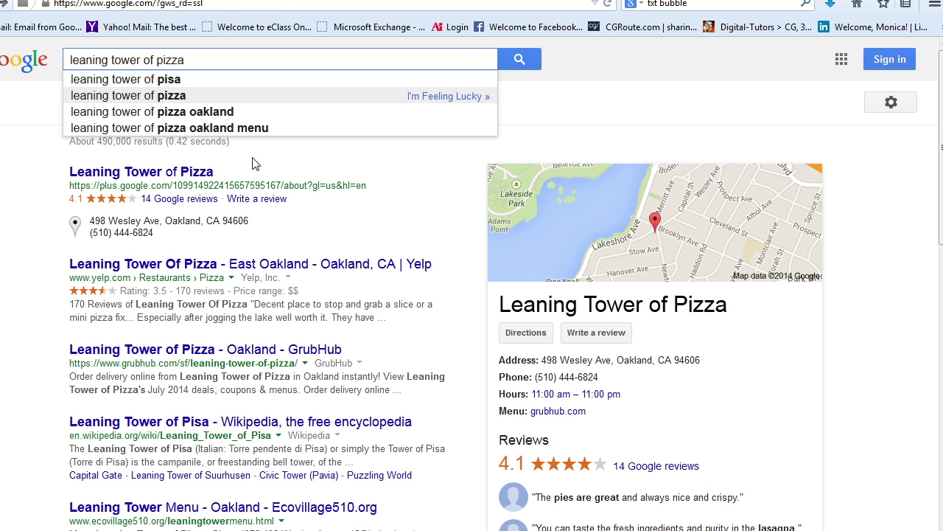
pyautogui.click(247, 98)
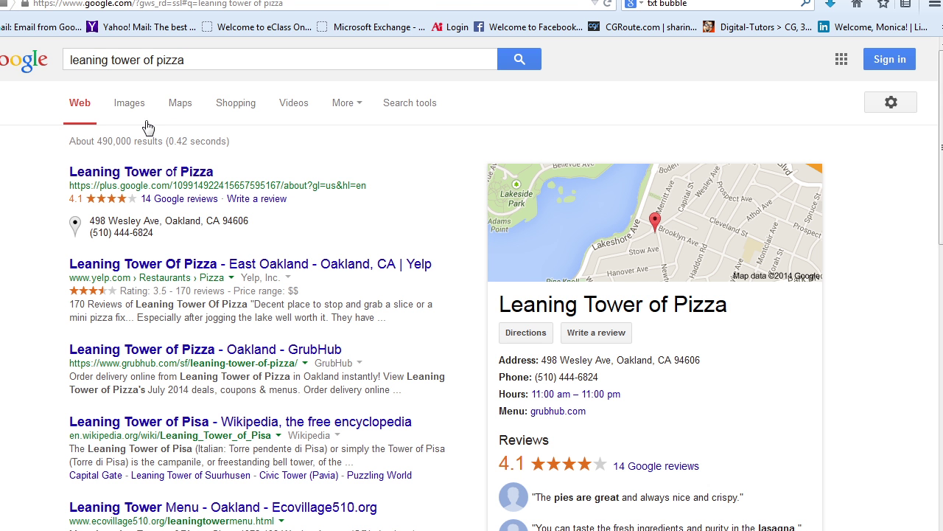
# Switch to image results and scroll through the tower photos
pyautogui.click(130, 102)
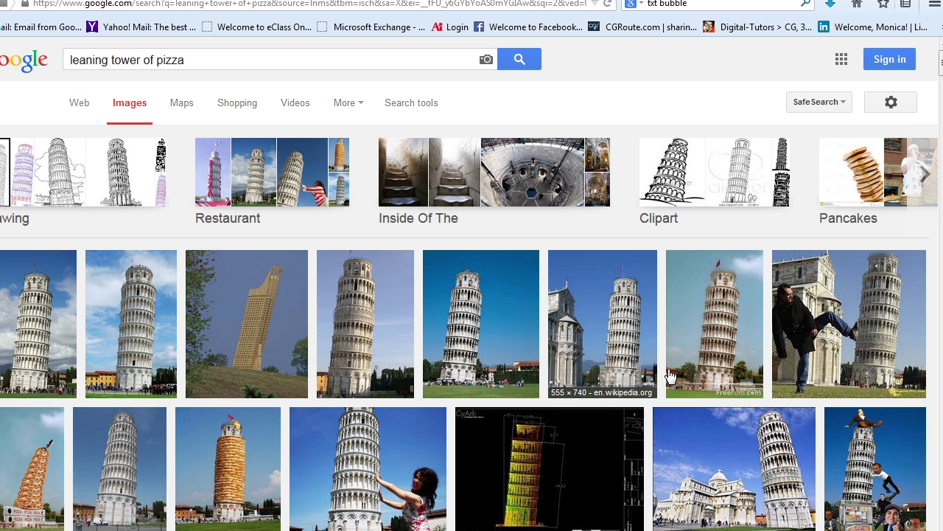
pyautogui.scroll(-5, 472, 283)
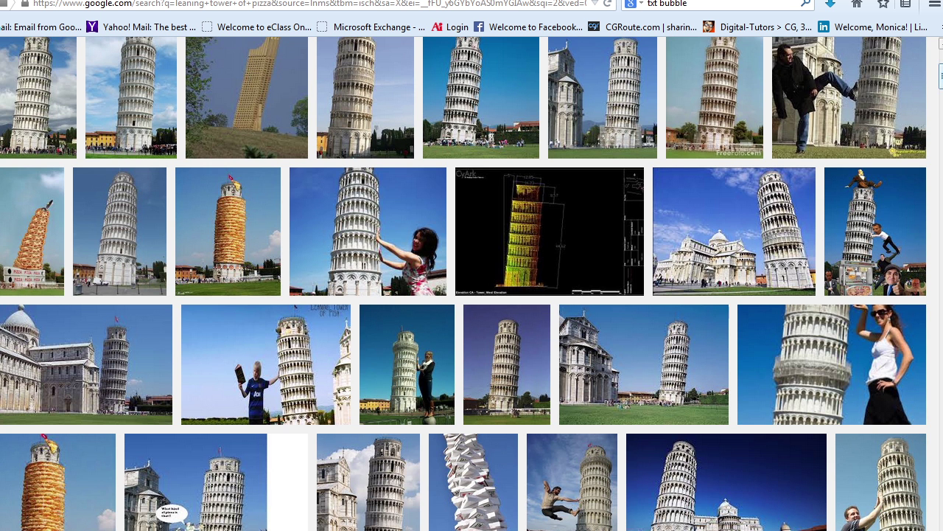
pyautogui.moveTo(940, 73)
pyautogui.mouseDown()
pyautogui.moveTo(940, 111)
pyautogui.moveTo(940, 89)
pyautogui.mouseUp()
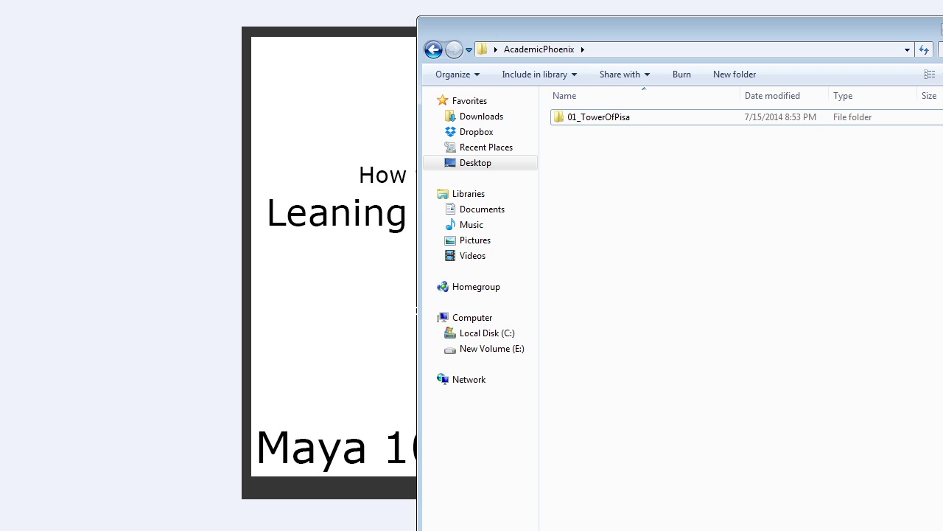
# Open the 01_TowerOfPisa reference folder
pyautogui.doubleClick(623, 118)
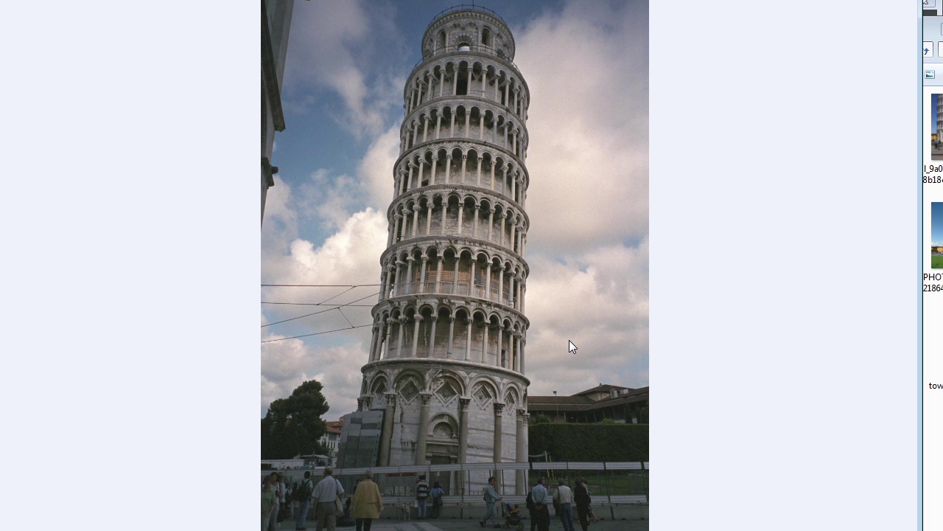
# Page through the Pisa reference photos with the arrow keys, then close the viewer
pyautogui.press('Right')
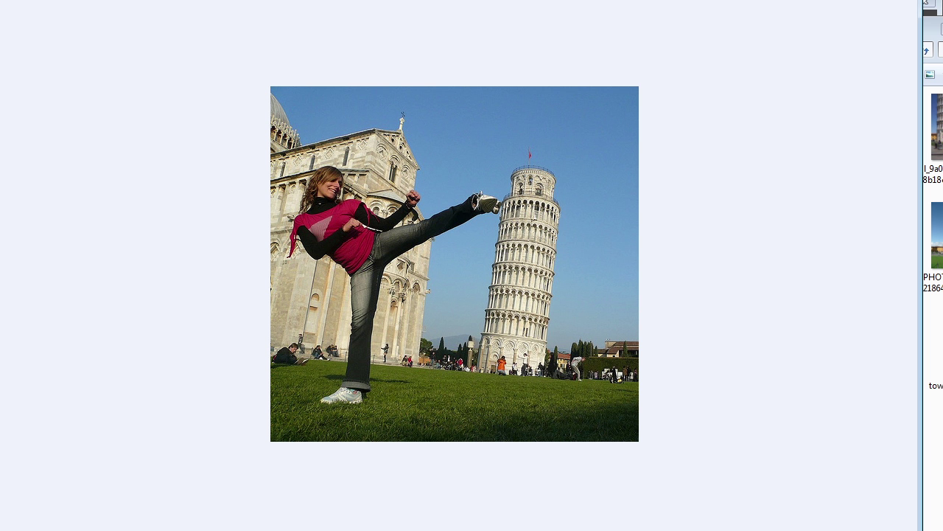
pyautogui.press('Right')
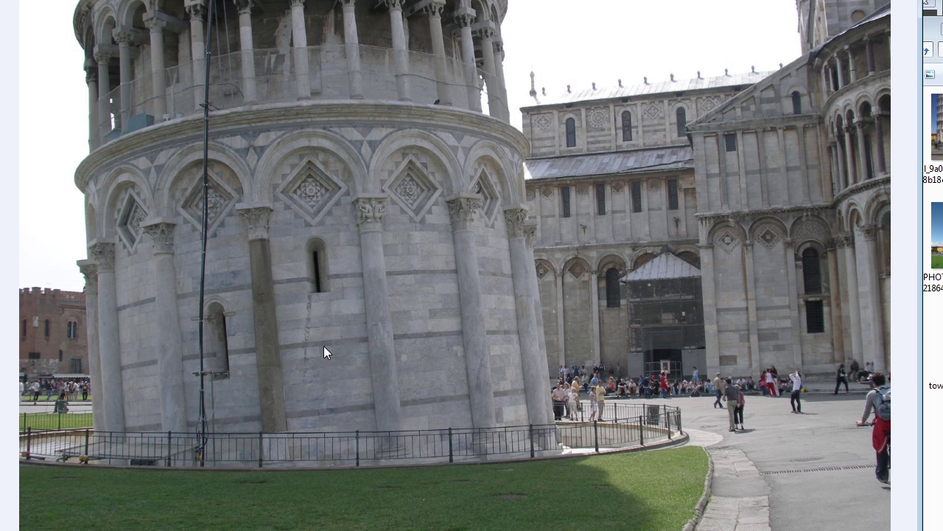
pyautogui.press('Right')
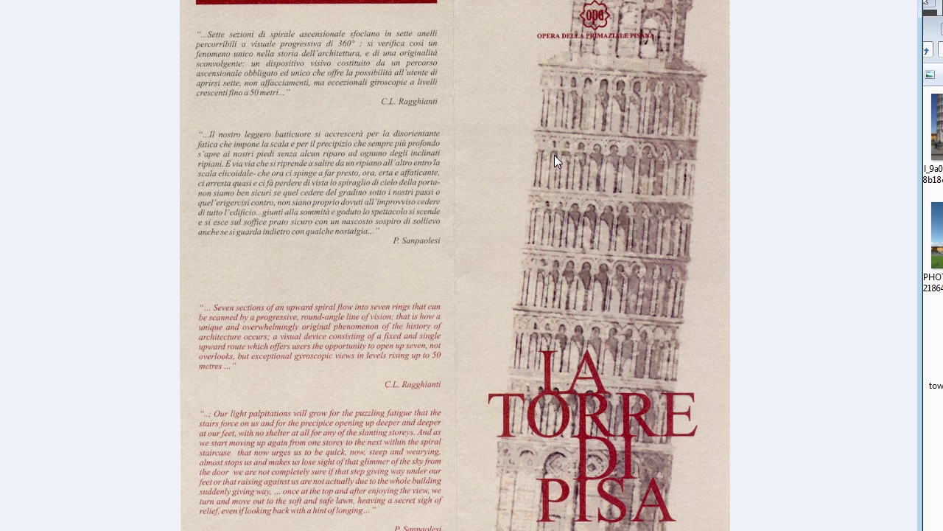
pyautogui.press('Right')
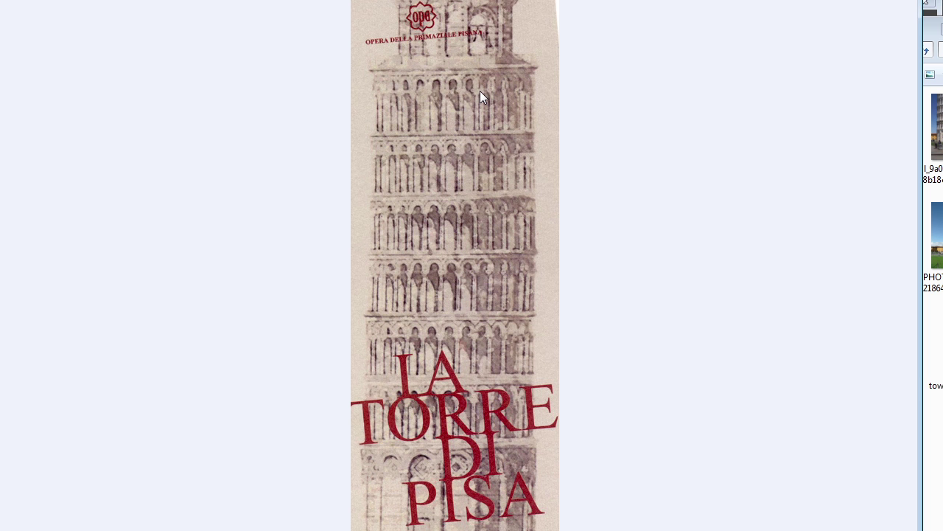
pyautogui.press('Left')
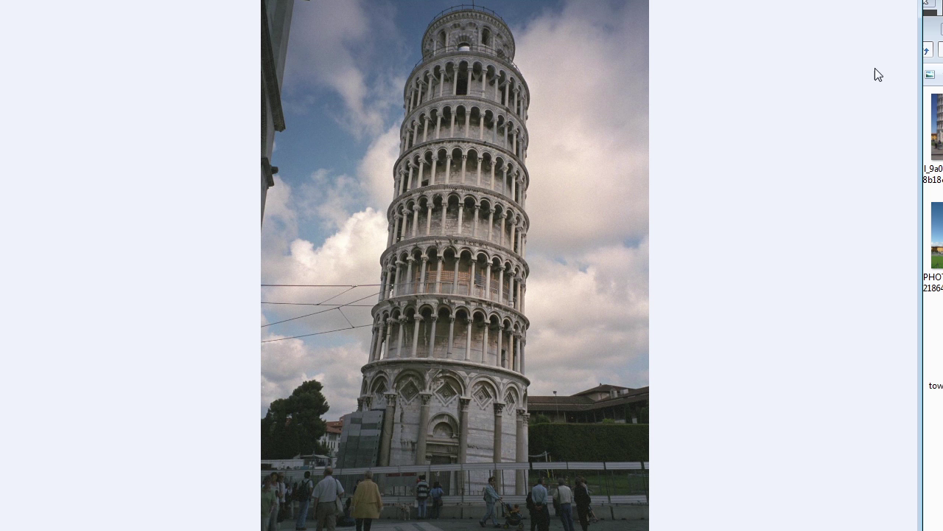
pyautogui.press('Escape')
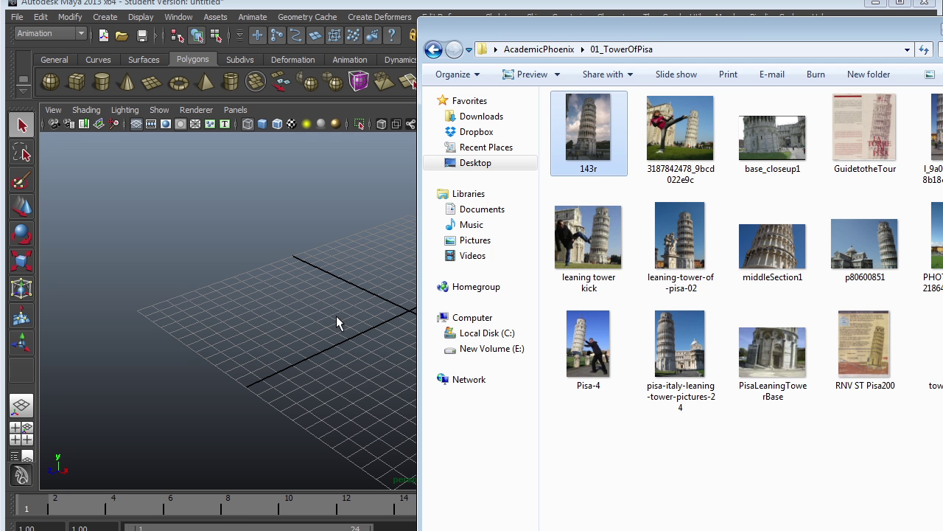
# Start a new Maya project named LeaningTower in the Project Window
pyautogui.click(329, 277)
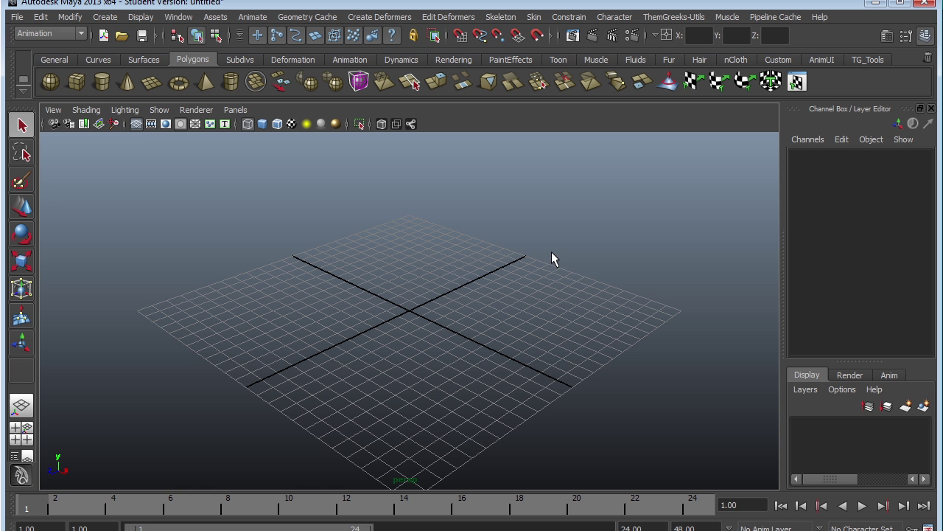
pyautogui.click(17, 19)
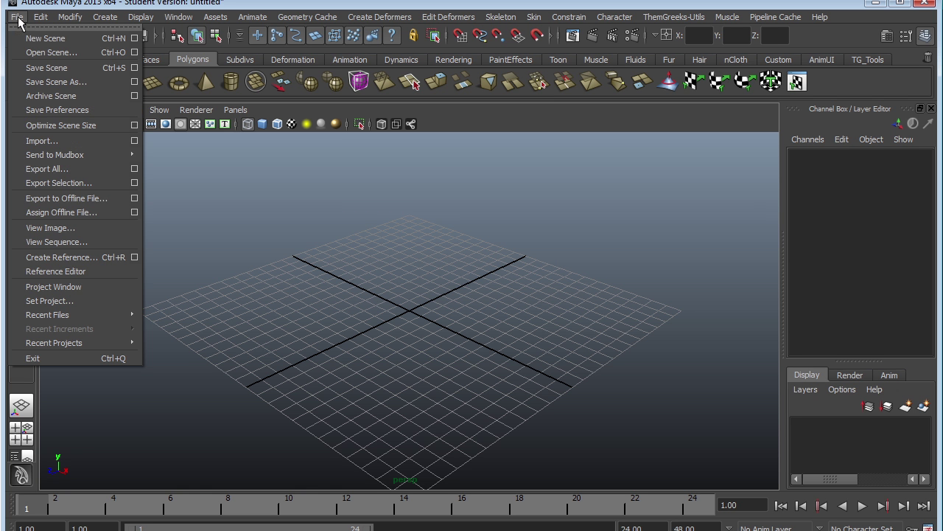
pyautogui.click(89, 287)
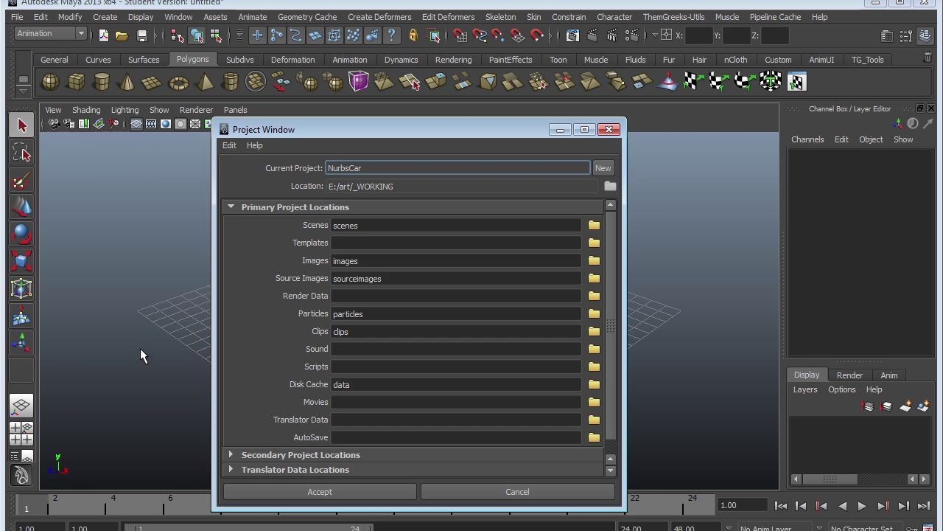
pyautogui.click(603, 168)
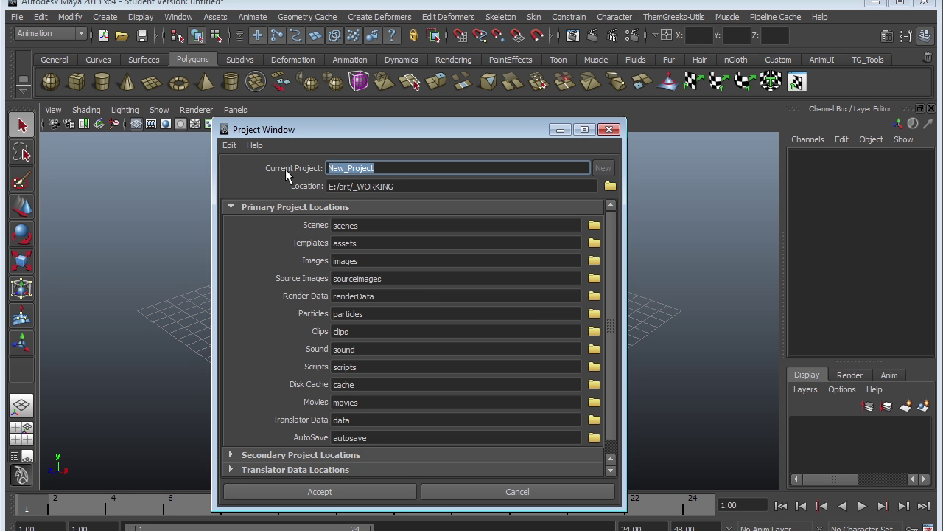
pyautogui.write('Leaning')
pyautogui.write('O')
pyautogui.press('BackSpace')
pyautogui.write('Tow')
pyautogui.write('er')
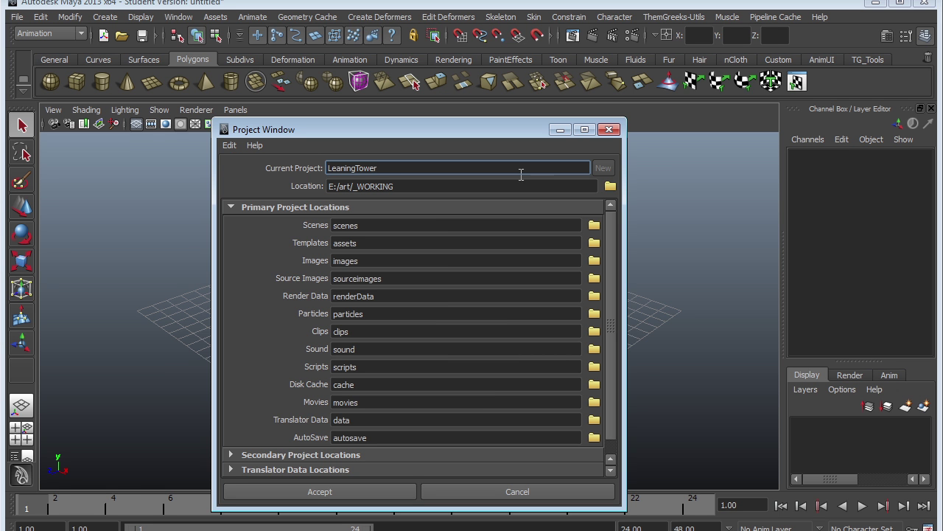
# Set the project location to Desktop/AcademicPhoenix and accept the new project
pyautogui.click(611, 186)
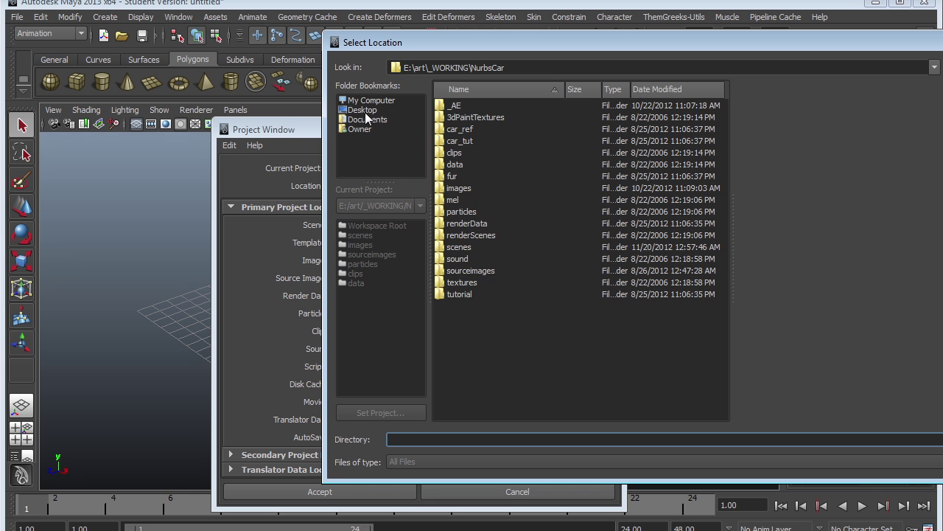
pyautogui.click(363, 109)
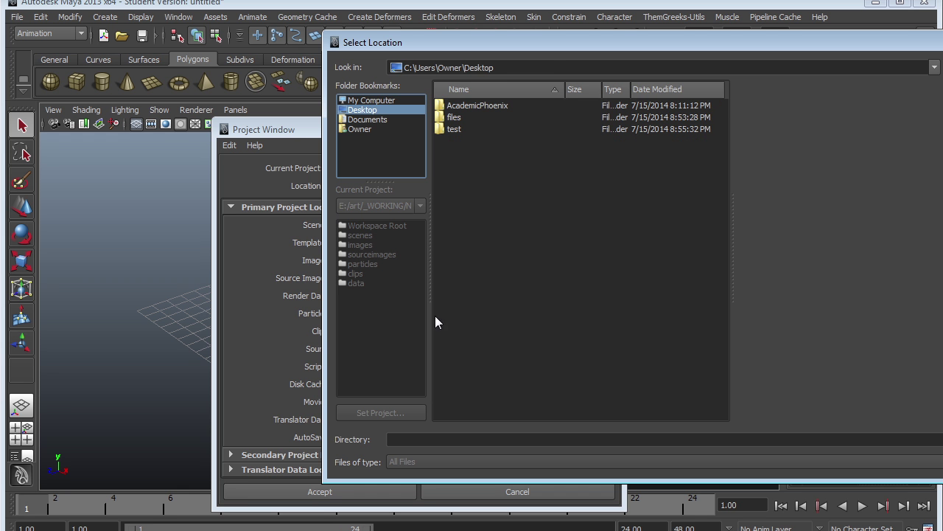
pyautogui.doubleClick(486, 105)
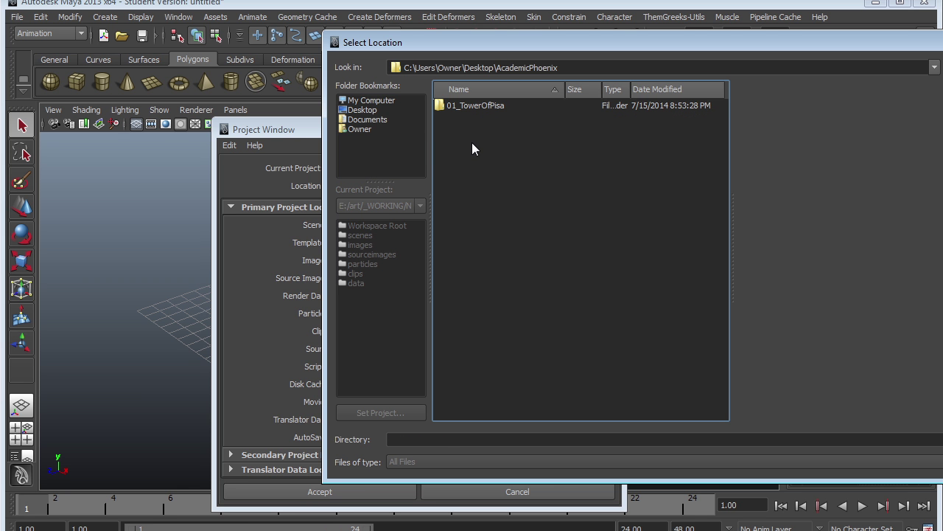
pyautogui.press('Return')
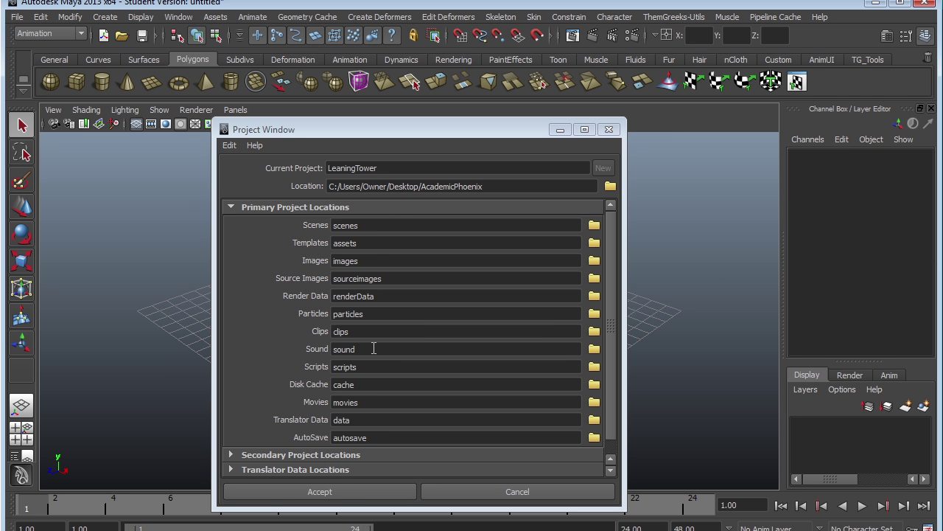
pyautogui.click(337, 495)
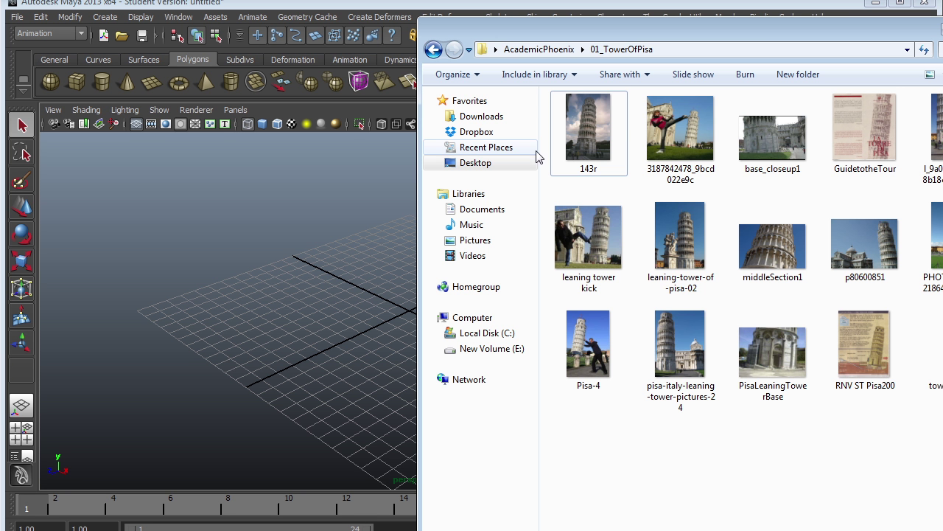
# Browse into the new LeaningTower project and open its sourceimages folder
pyautogui.click(547, 52)
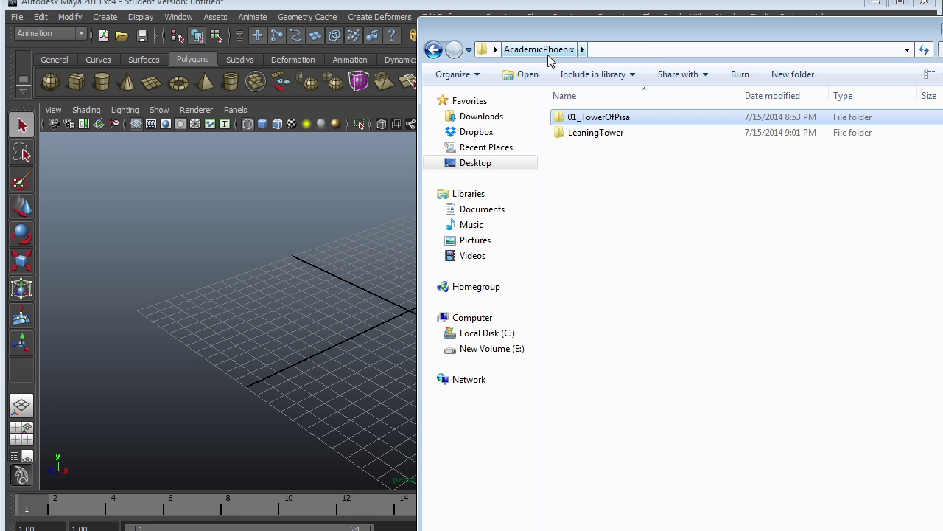
pyautogui.click(593, 135)
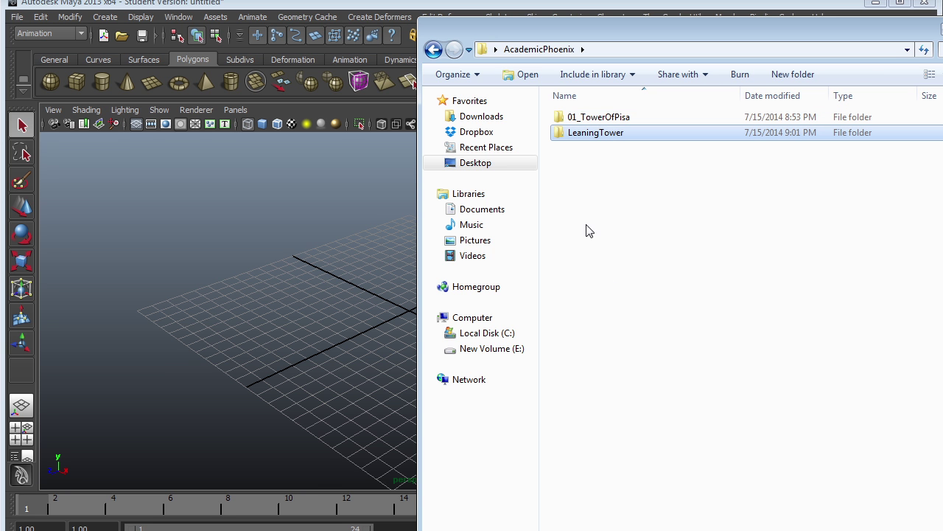
pyautogui.doubleClick(602, 138)
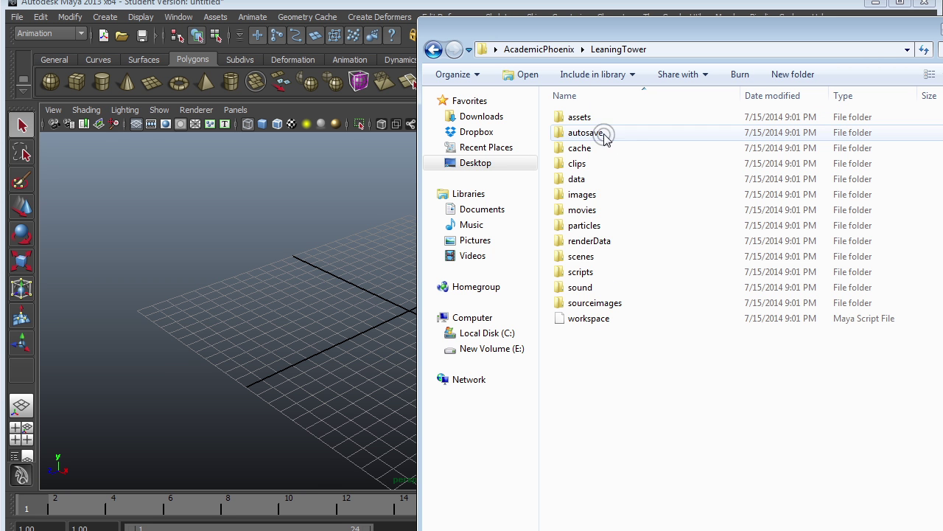
pyautogui.moveTo(623, 373); pyautogui.dragTo(575, 121)
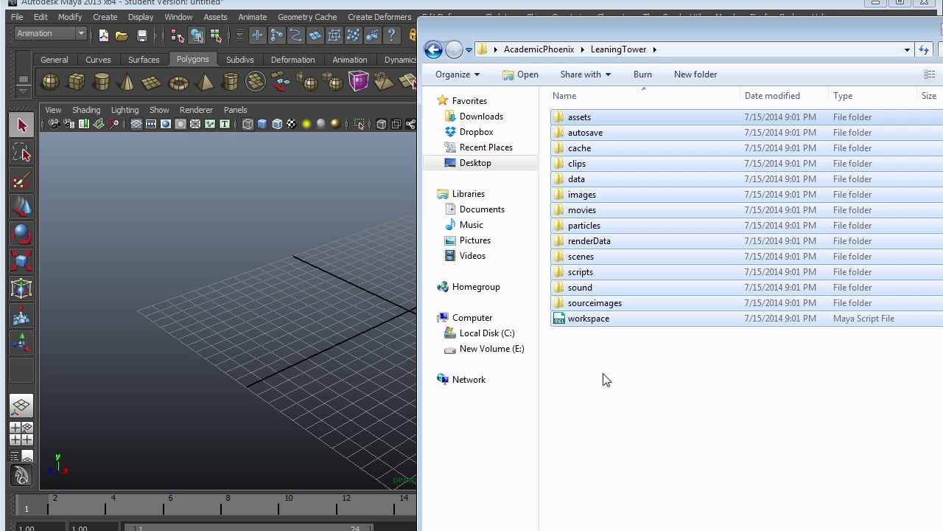
pyautogui.click(606, 377)
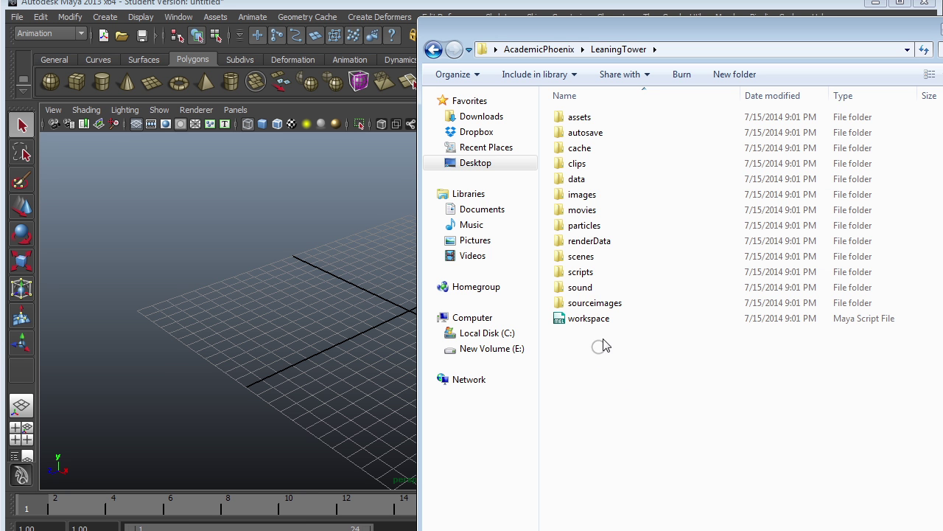
pyautogui.moveTo(594, 303)
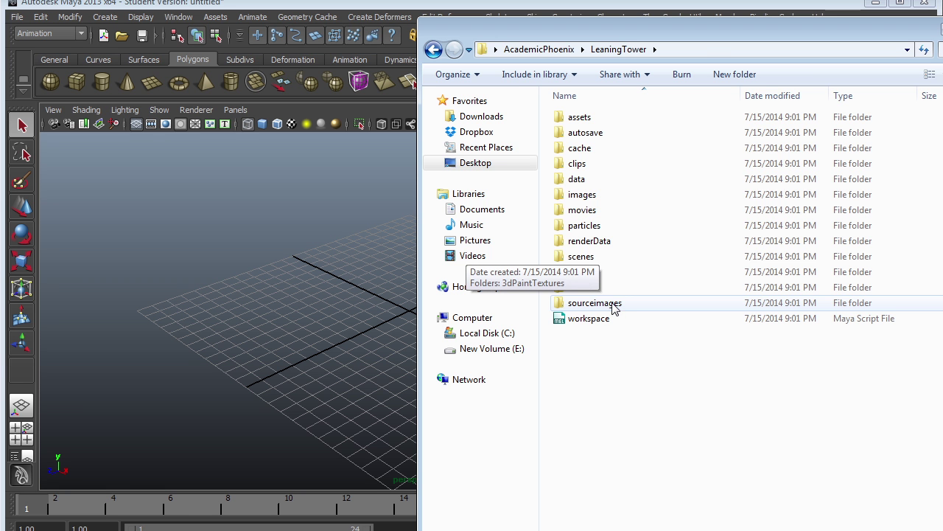
pyautogui.doubleClick(614, 308)
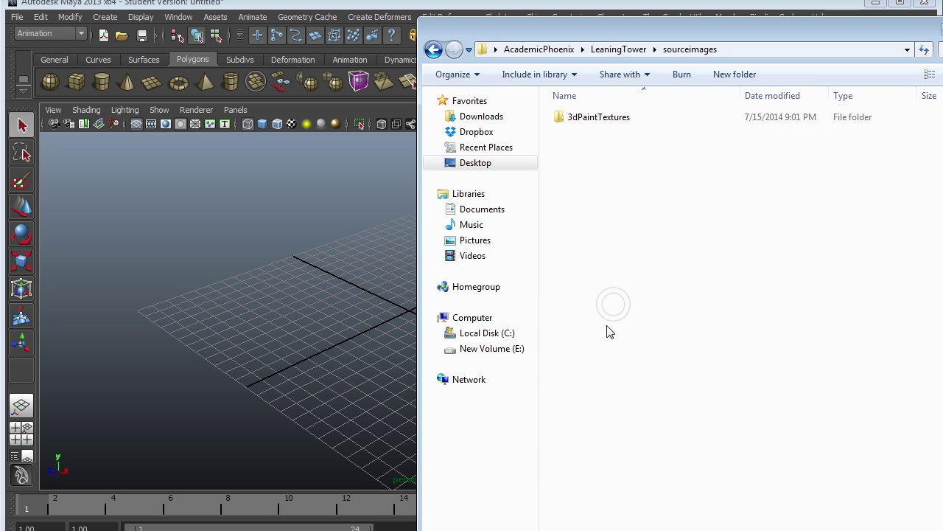
# Copy the tower image from 01_TowerOfPisa into sourceimages as tower_Straight, then return to Maya
pyautogui.click(546, 52)
pyautogui.doubleClick(617, 121)
pyautogui.click(932, 346)
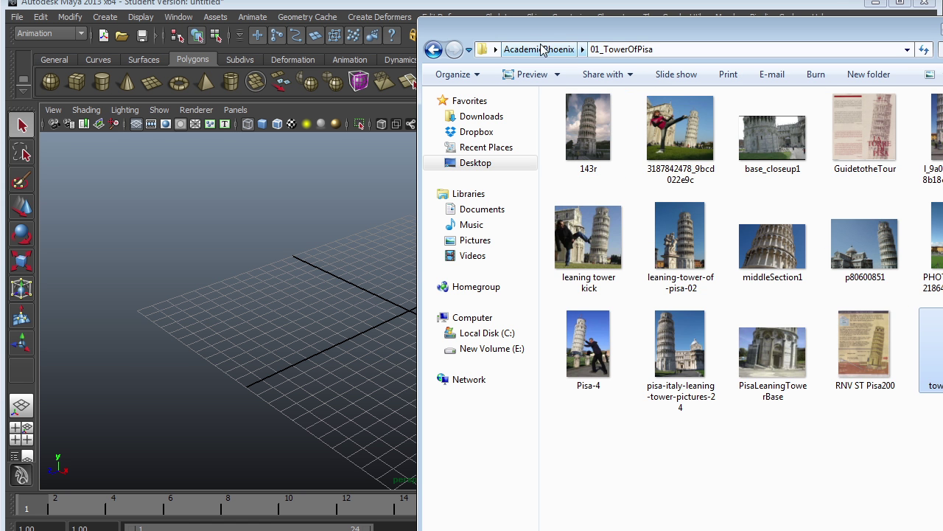
pyautogui.click(544, 49)
pyautogui.doubleClick(621, 133)
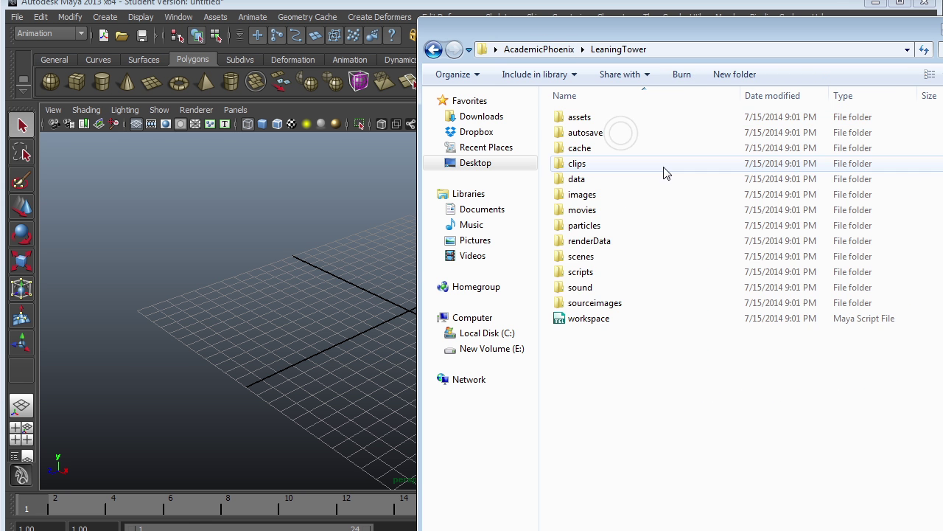
pyautogui.doubleClick(622, 304)
pyautogui.hotkey('ctrl', 'v')
pyautogui.click(652, 250)
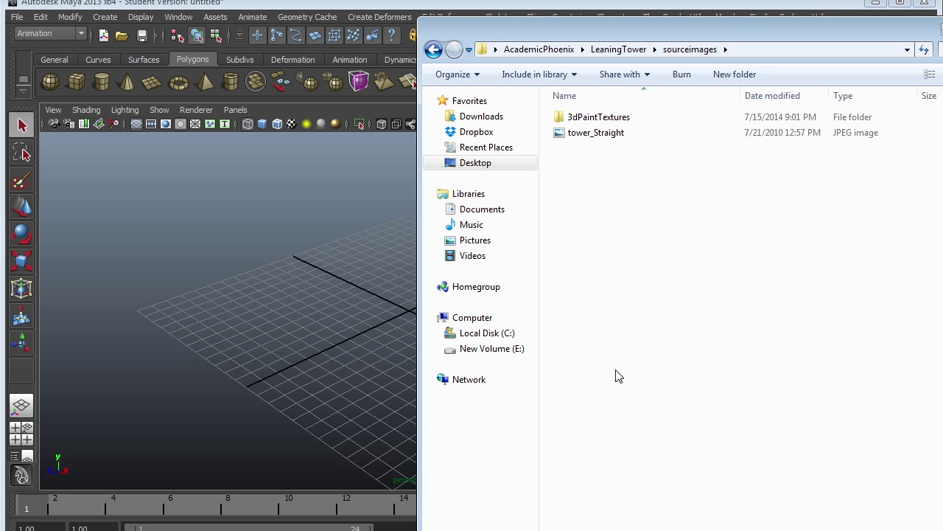
pyautogui.click(295, 240)
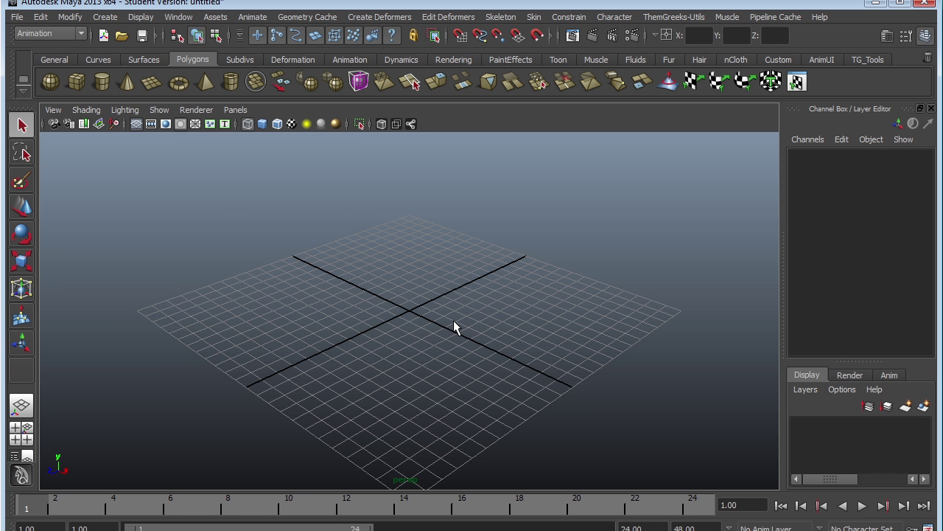
# Create a polygon plane and set its subdivisions to 1 for a single face
pyautogui.click(113, 21)
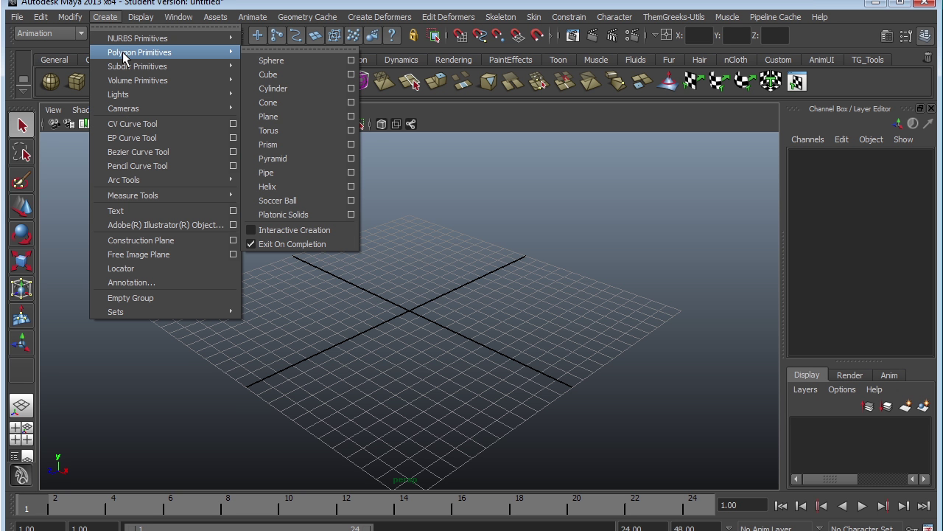
pyautogui.moveTo(139, 52)
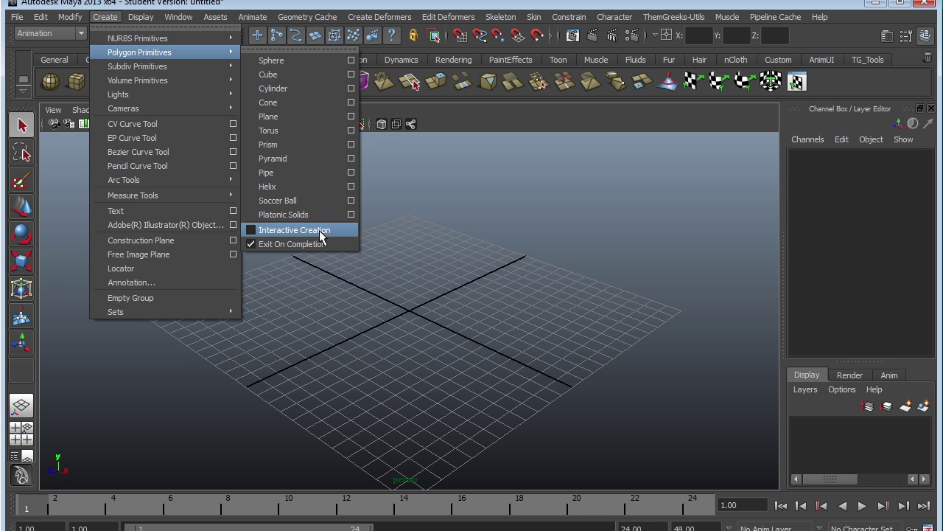
pyautogui.click(304, 117)
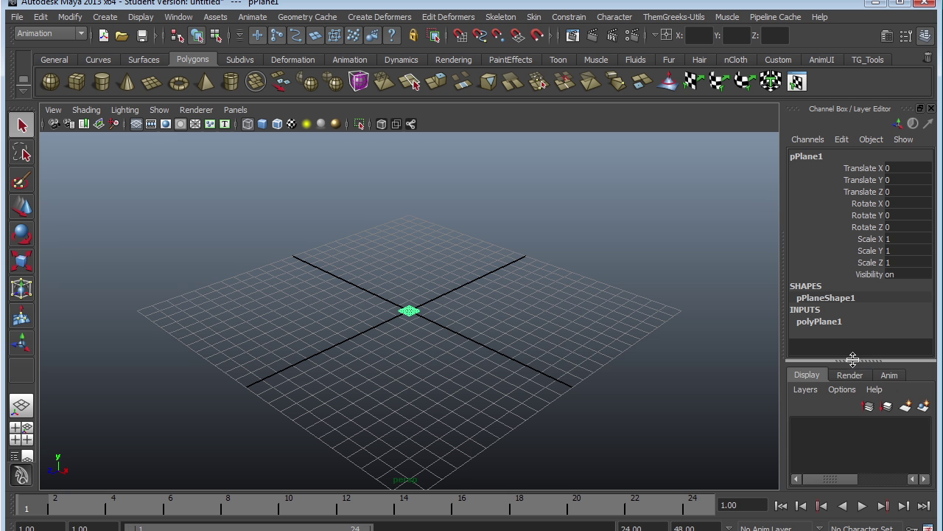
pyautogui.moveTo(849, 361); pyautogui.dragTo(852, 416)
pyautogui.click(829, 323)
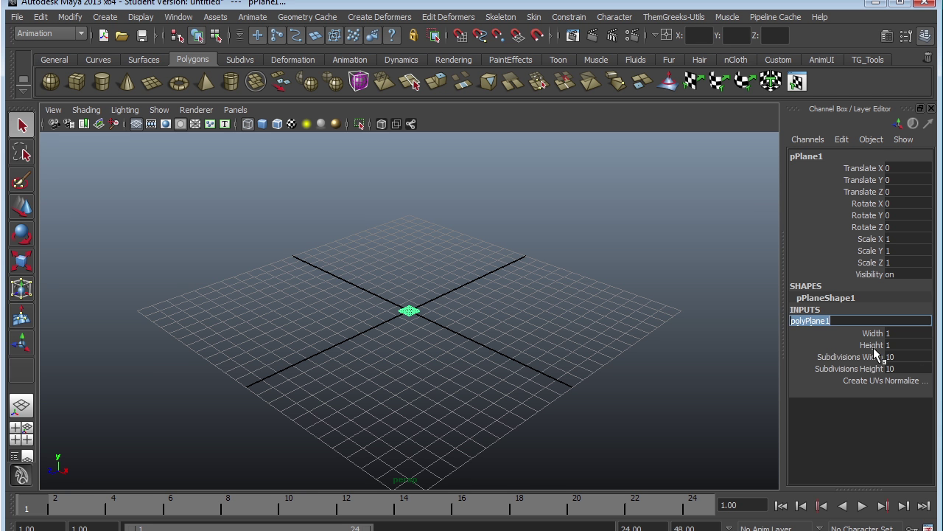
pyautogui.click(902, 357)
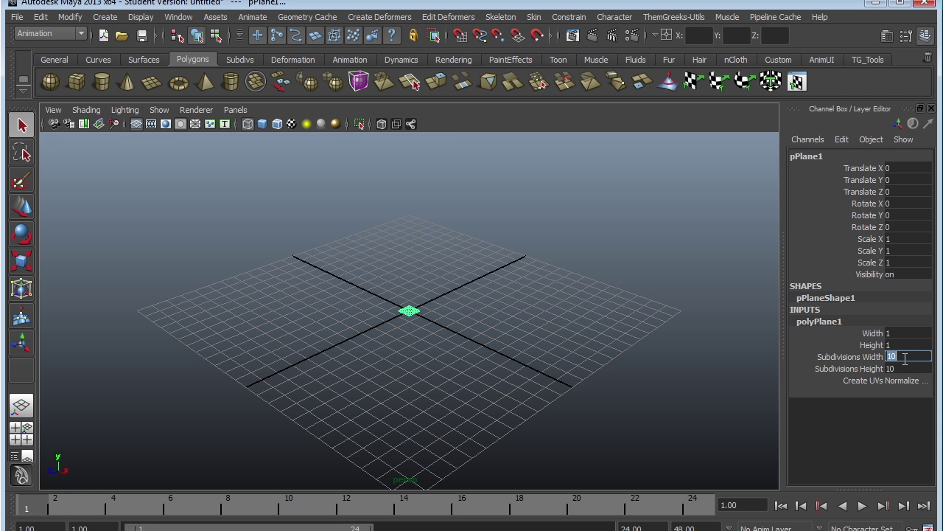
pyautogui.click(903, 358)
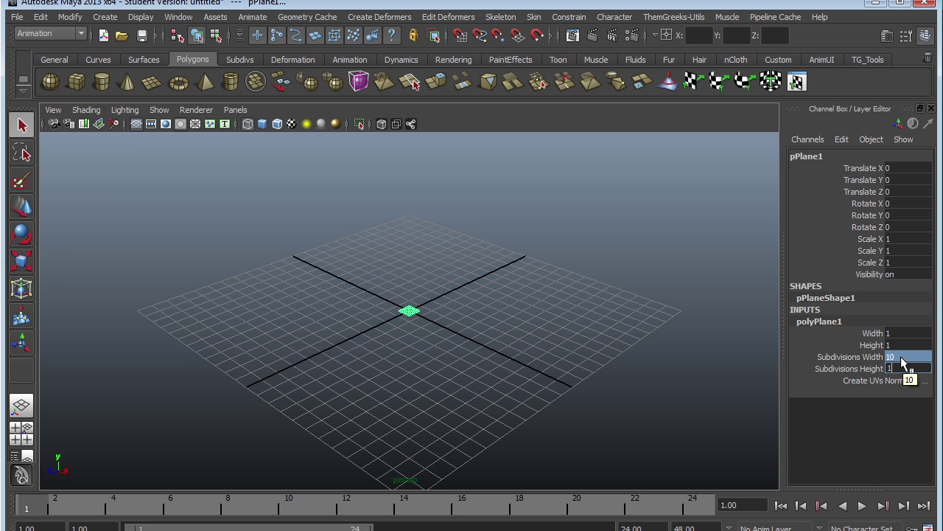
pyautogui.write('1')
pyautogui.press('Return')
pyautogui.click(411, 312)
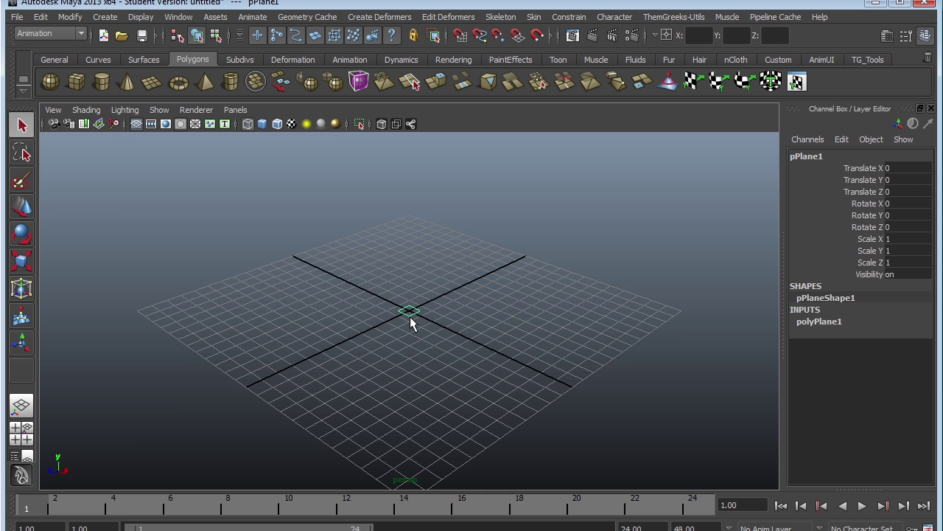
# Frame the plane, display it smooth-shaded, and reselect it
pyautogui.press('f')
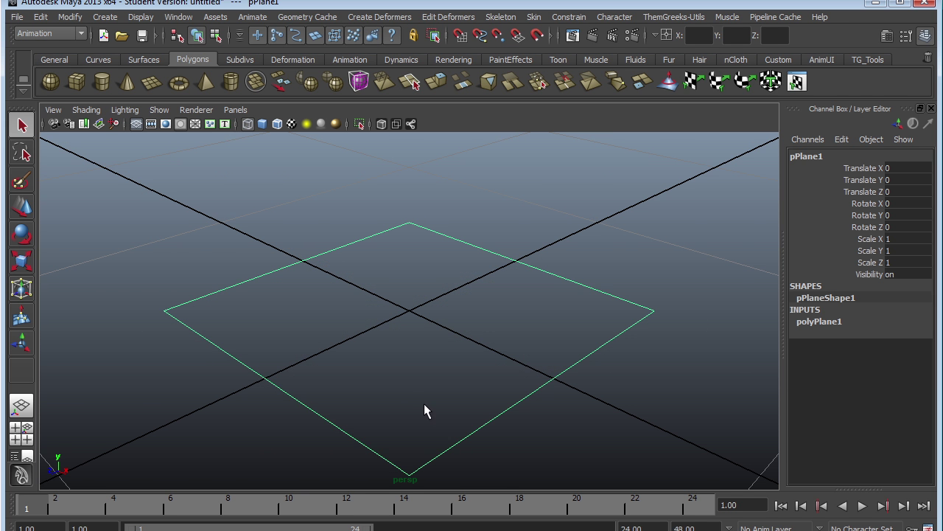
pyautogui.press('5')
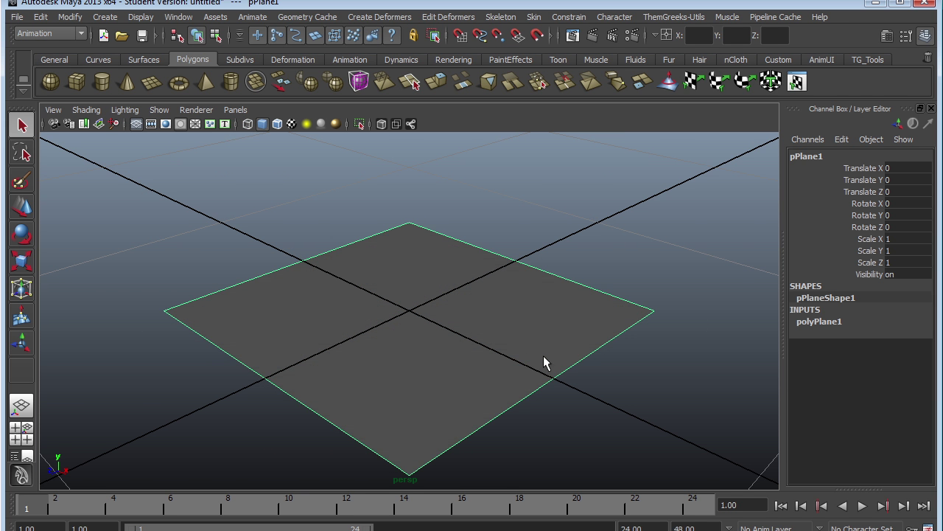
pyautogui.moveTo(508, 345)
pyautogui.keyDown('alt'); pyautogui.mouseDown(button='right')
pyautogui.moveTo(471, 347)
pyautogui.moveTo(408, 325)
pyautogui.mouseUp(button='right'); pyautogui.keyUp('alt')
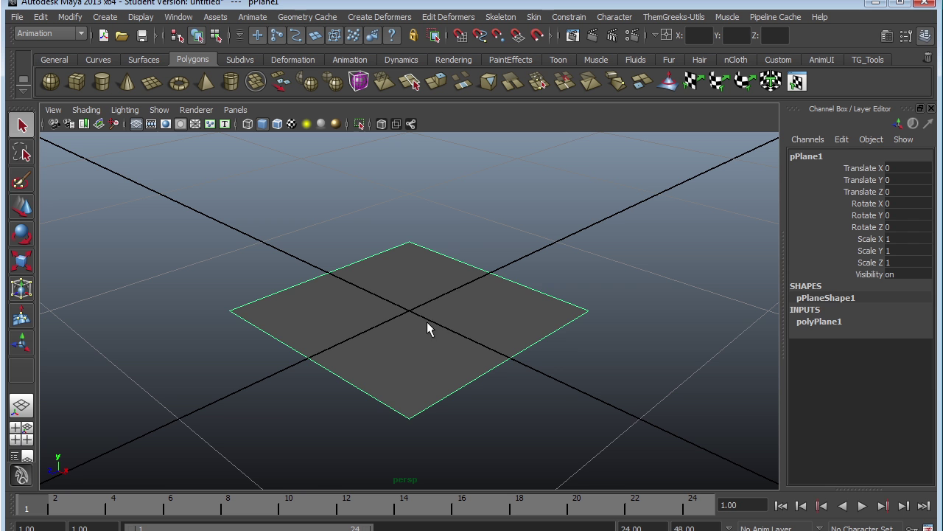
pyautogui.keyDown('ctrl'); pyautogui.click(457, 338); pyautogui.keyUp('ctrl')
pyautogui.click(553, 307)
pyautogui.press('e')
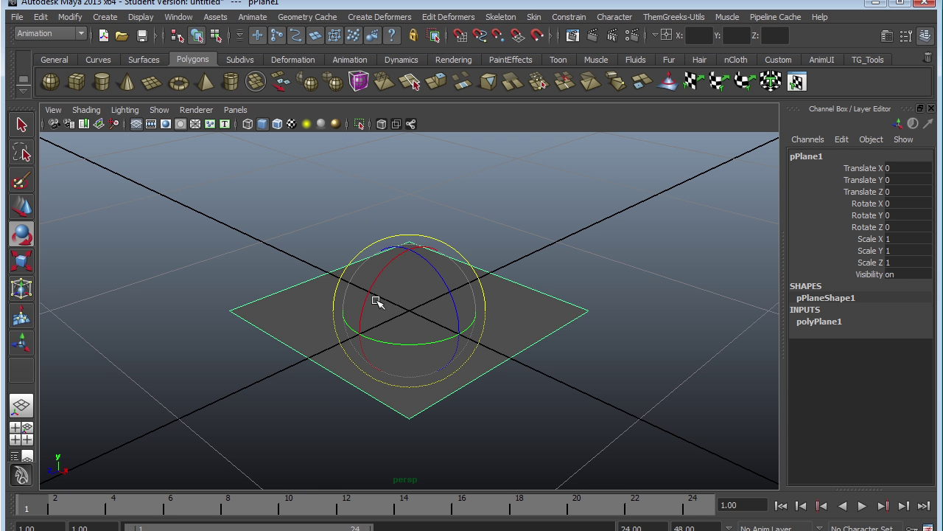
# Set pPlane1's Rotate X to 90 in the Channel Box so it stands upright
pyautogui.press('r')
pyautogui.press('w')
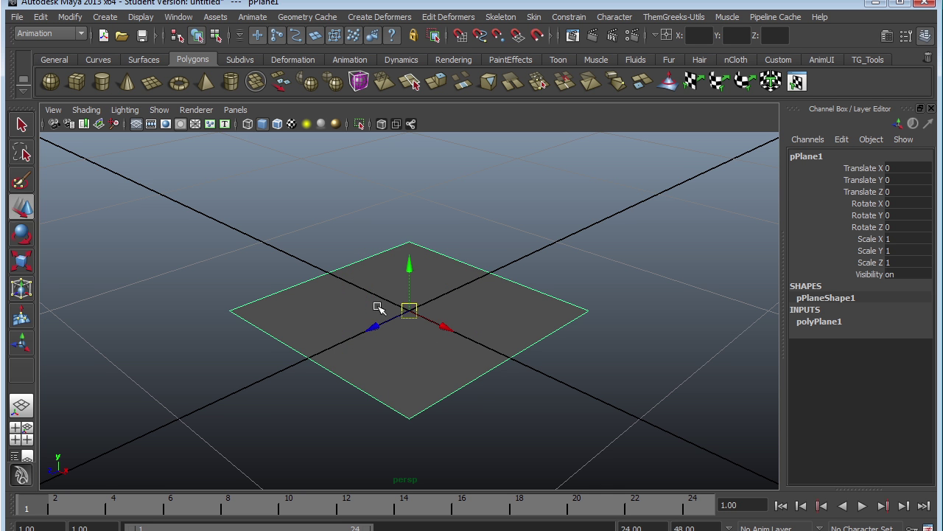
pyautogui.press('e')
pyautogui.press('r')
pyautogui.press('e')
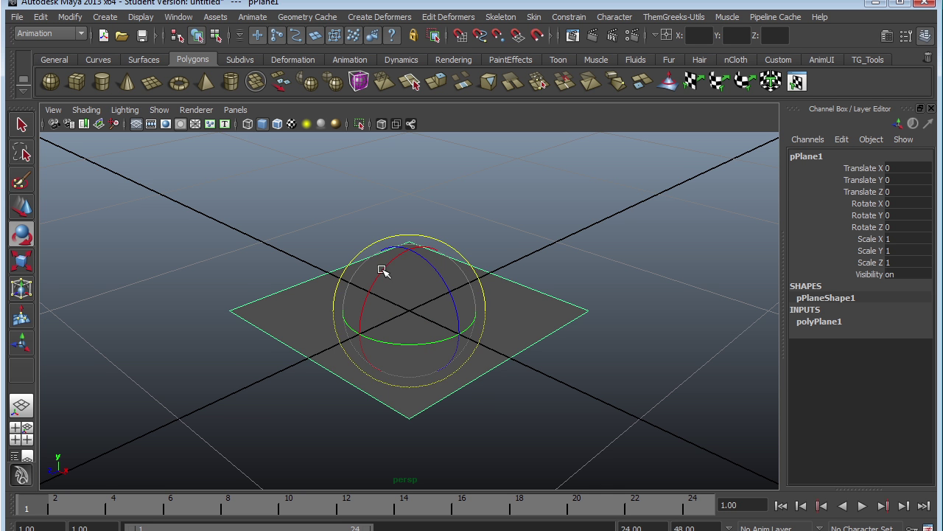
pyautogui.moveTo(383, 270); pyautogui.dragTo(378, 290)
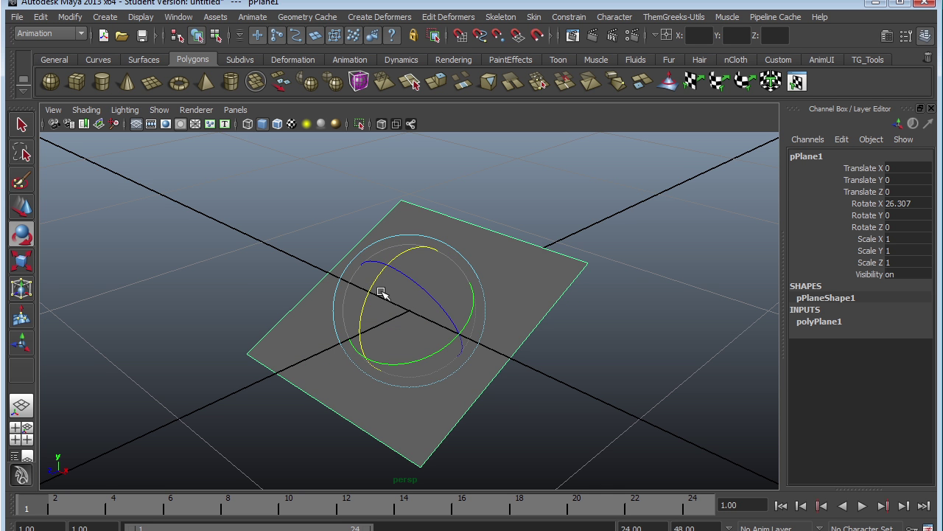
pyautogui.click(919, 208)
pyautogui.write('90')
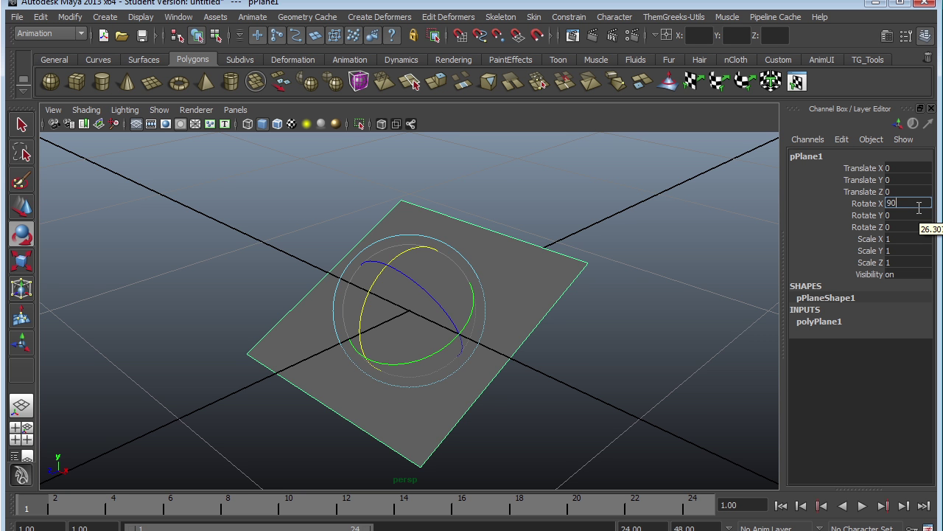
pyautogui.press('Return')
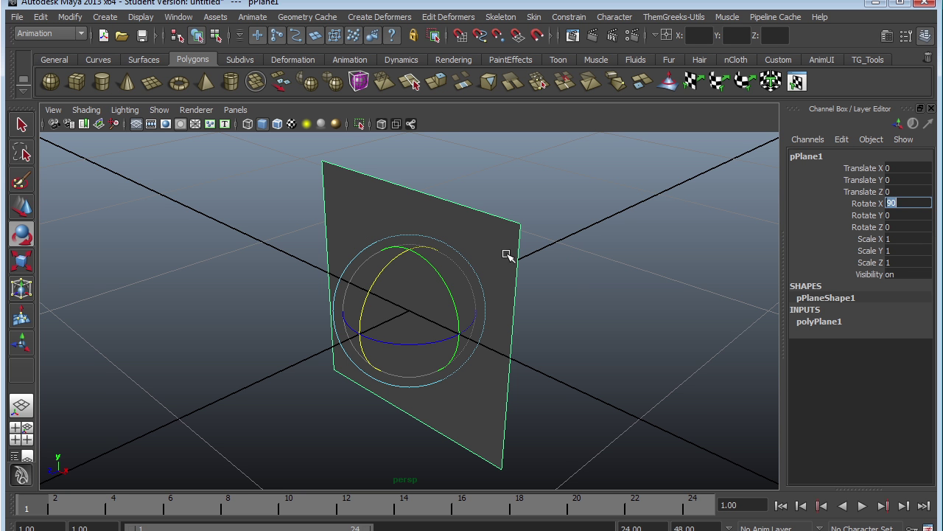
pyautogui.click(506, 254)
pyautogui.moveTo(507, 352)
pyautogui.keyDown('alt'); pyautogui.mouseDown()
pyautogui.moveTo(569, 333)
pyautogui.moveTo(558, 259)
pyautogui.mouseUp(); pyautogui.keyUp('alt')
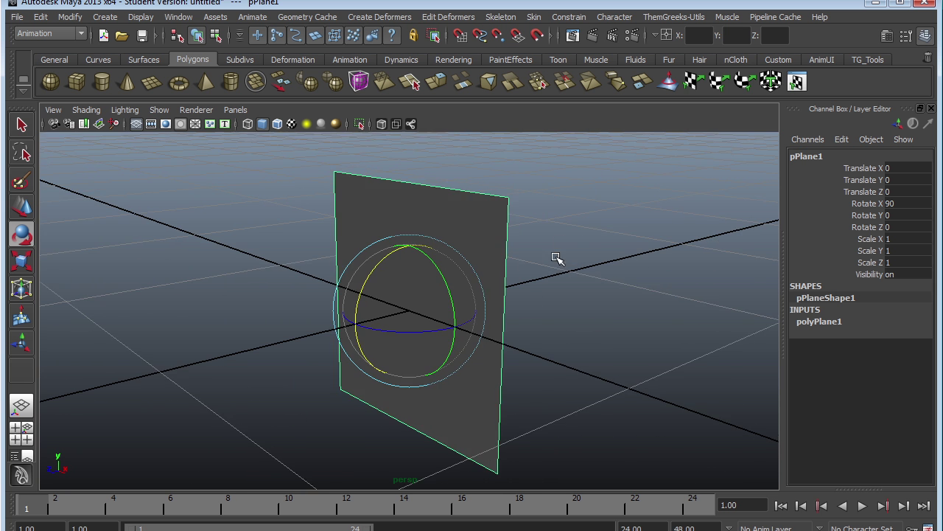
pyautogui.moveTo(460, 320)
pyautogui.keyDown('alt'); pyautogui.mouseDown()
pyautogui.moveTo(484, 332)
pyautogui.moveTo(560, 317)
pyautogui.mouseUp(); pyautogui.keyUp('alt')
pyautogui.press('q')
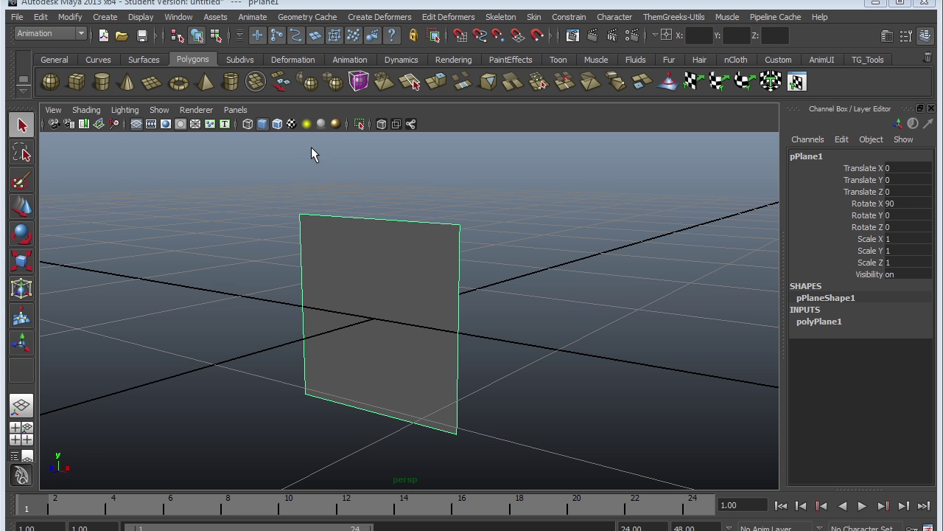
# Assign a new Surface Shader material to the plane, turning it black
pyautogui.hotkey('alt', 'Tab')
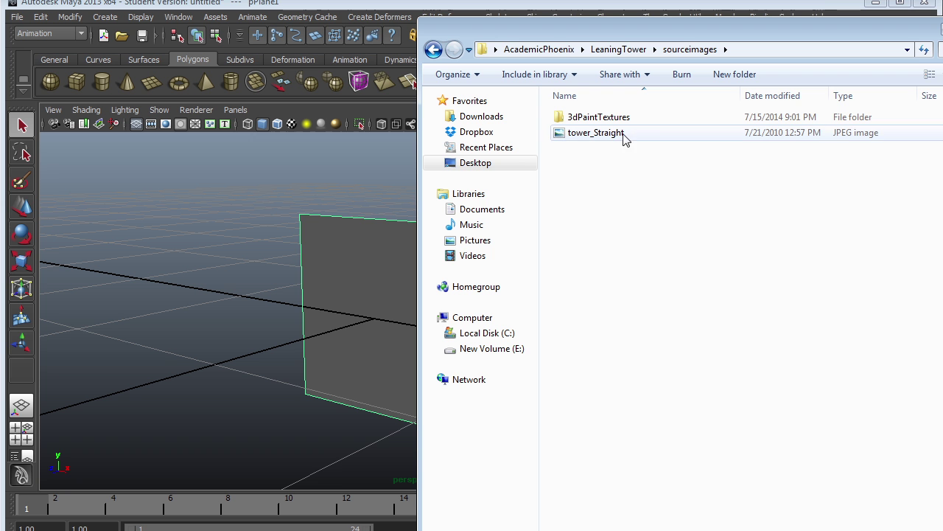
pyautogui.click(376, 253)
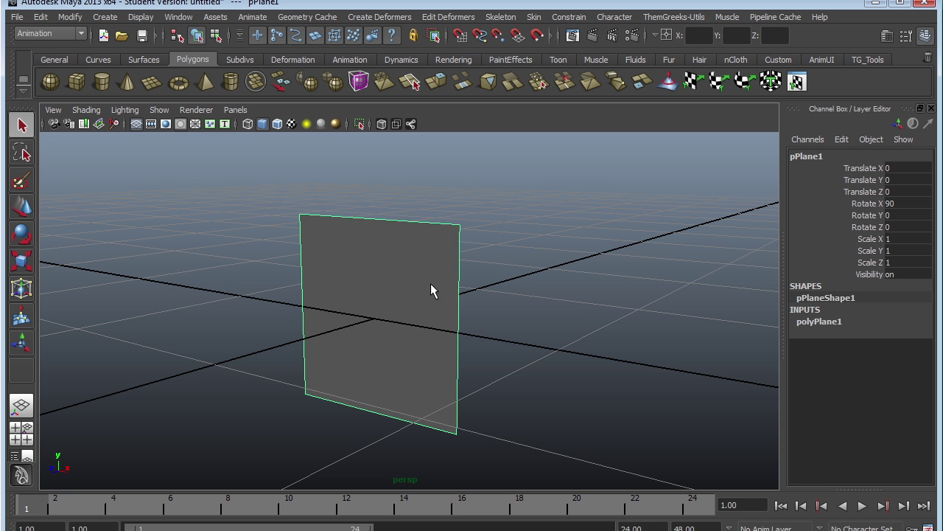
pyautogui.rightClick(419, 243)
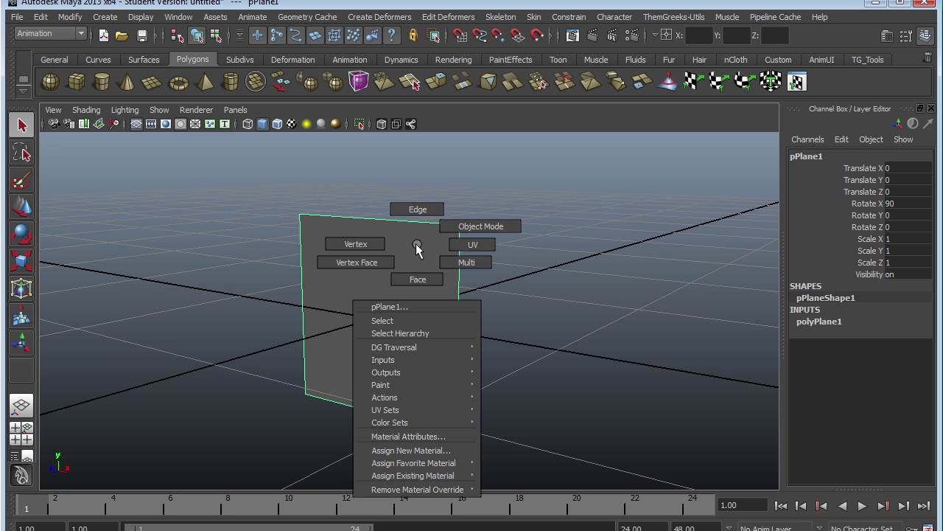
pyautogui.click(440, 450)
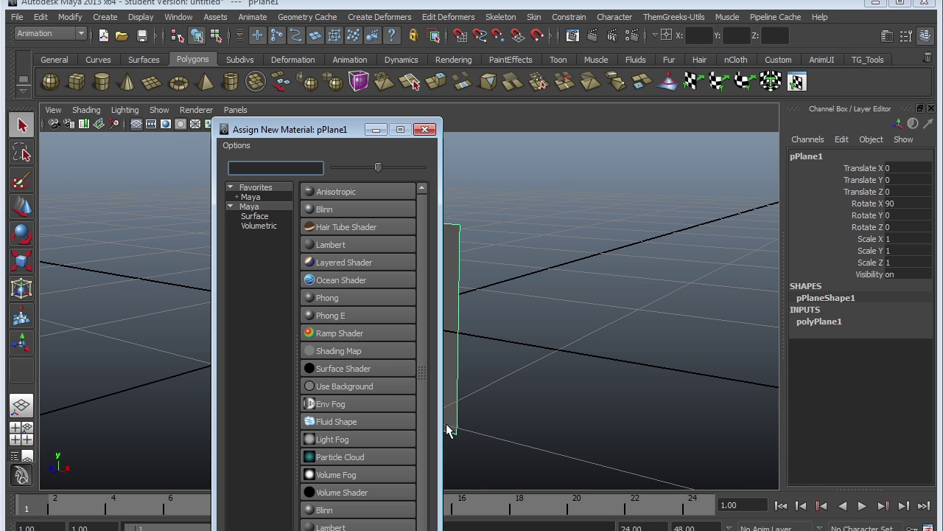
pyautogui.click(374, 367)
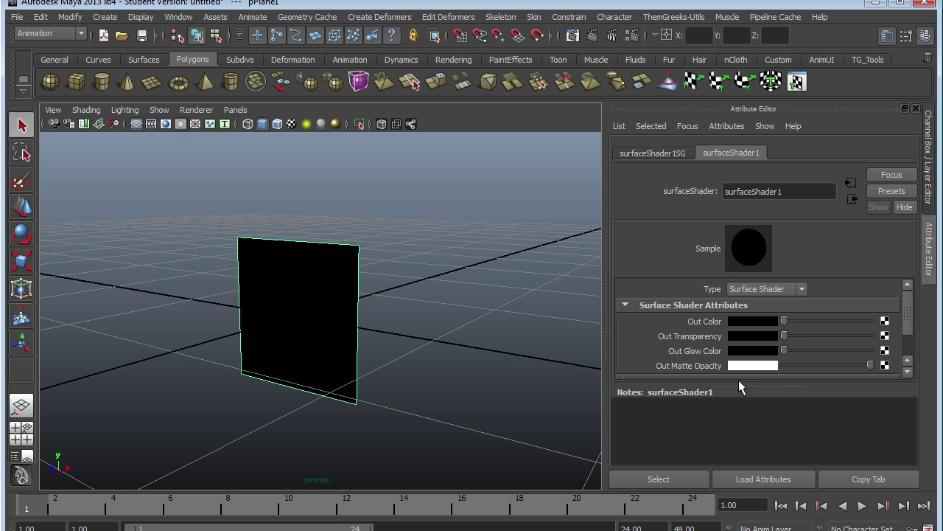
pyautogui.moveTo(737, 386); pyautogui.dragTo(742, 440)
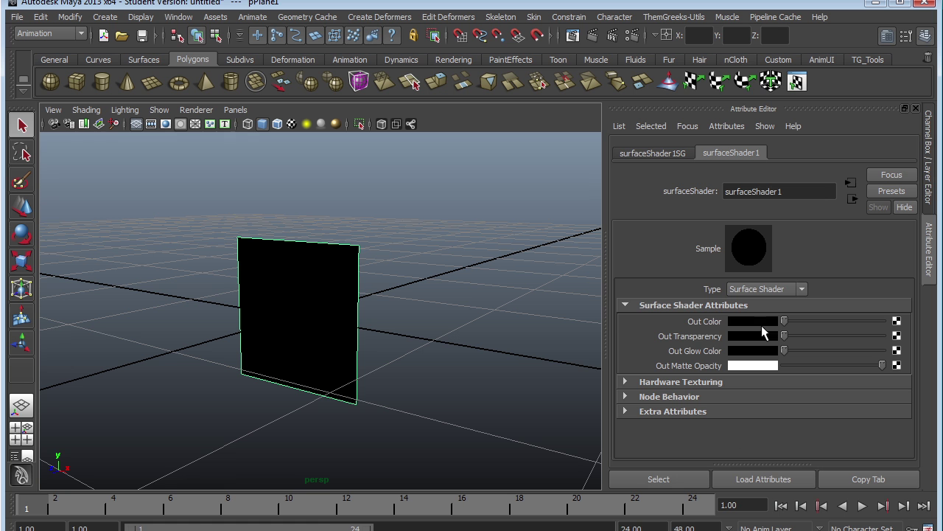
# Connect a new File texture node to the surface shader's Out Color
pyautogui.click(897, 322)
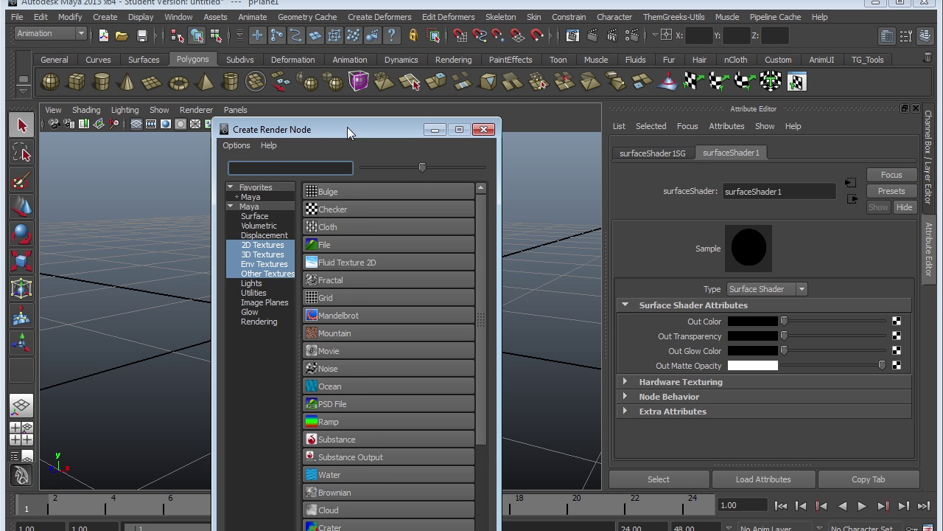
pyautogui.moveTo(349, 131); pyautogui.dragTo(390, 45)
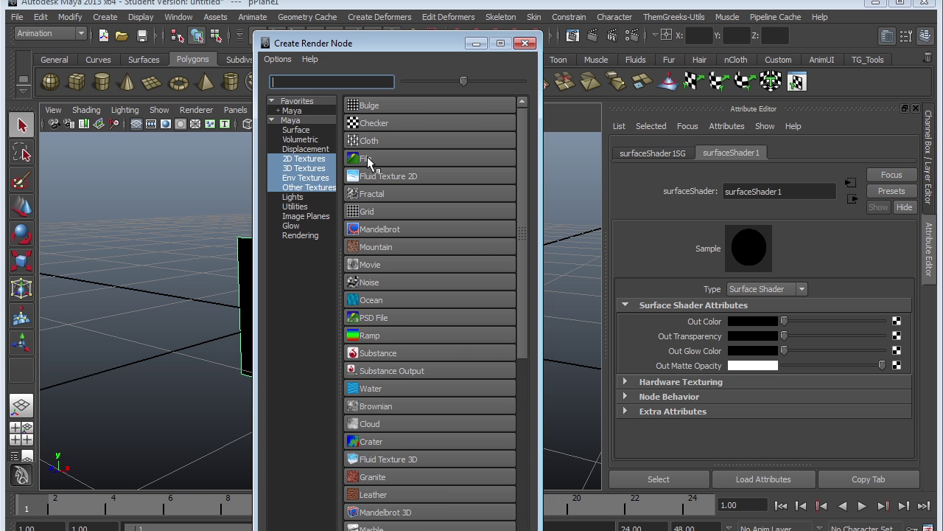
pyautogui.click(369, 160)
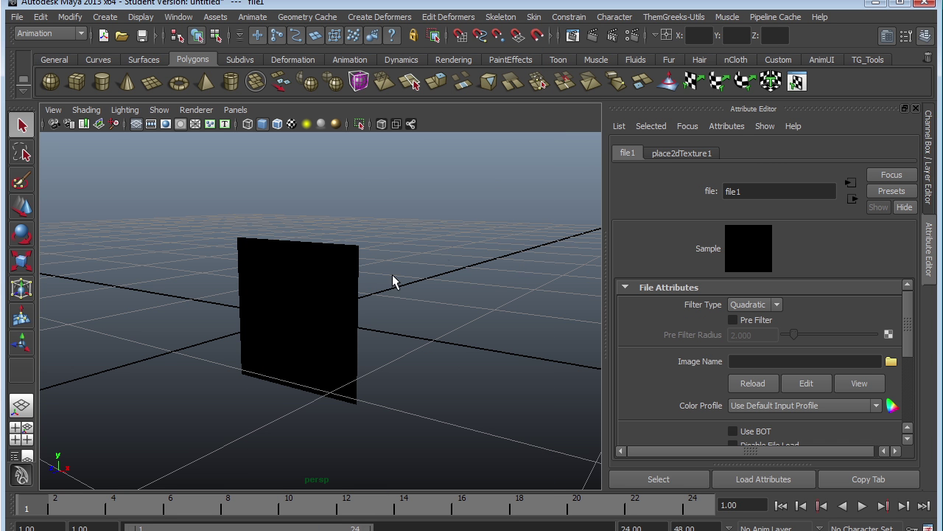
pyautogui.scroll(-1, 907, 329)
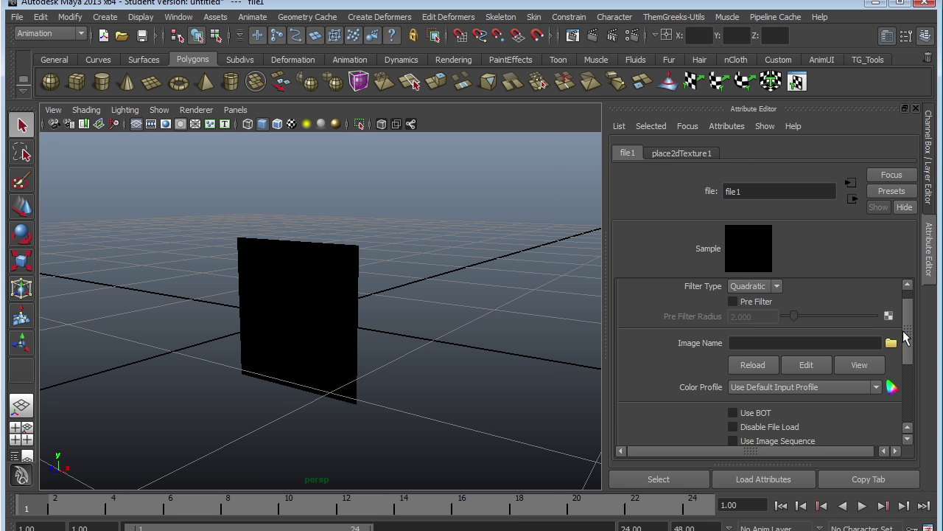
pyautogui.scroll(1, 907, 330)
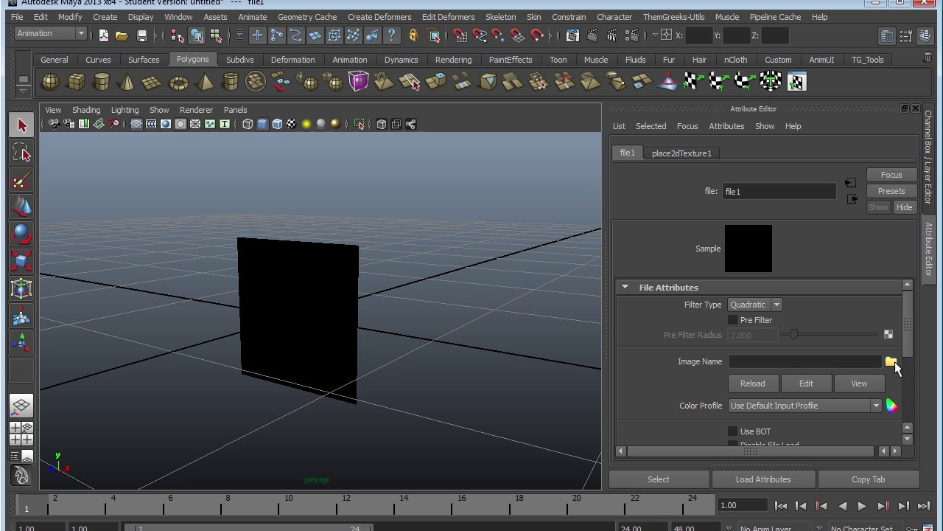
# Load tower_Straight.jpg from sourceimages as the file texture's image
pyautogui.click(805, 361)
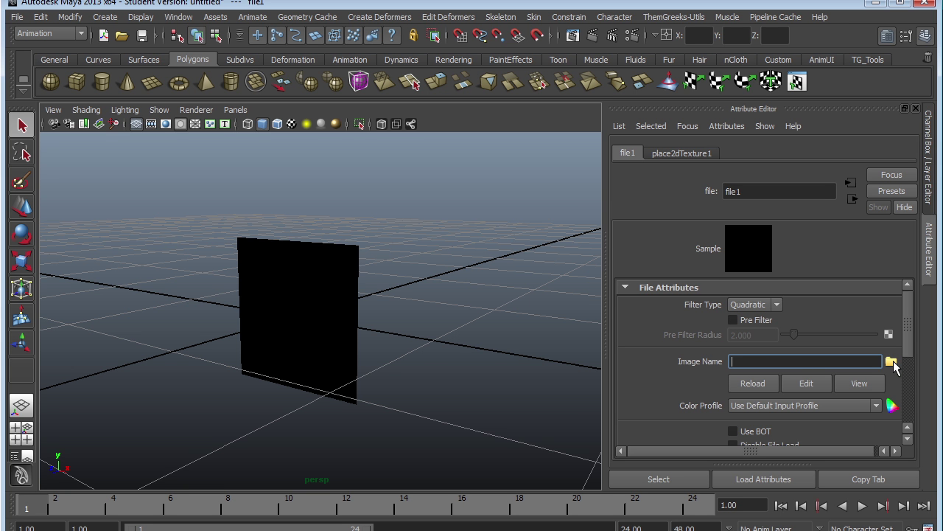
pyautogui.click(892, 362)
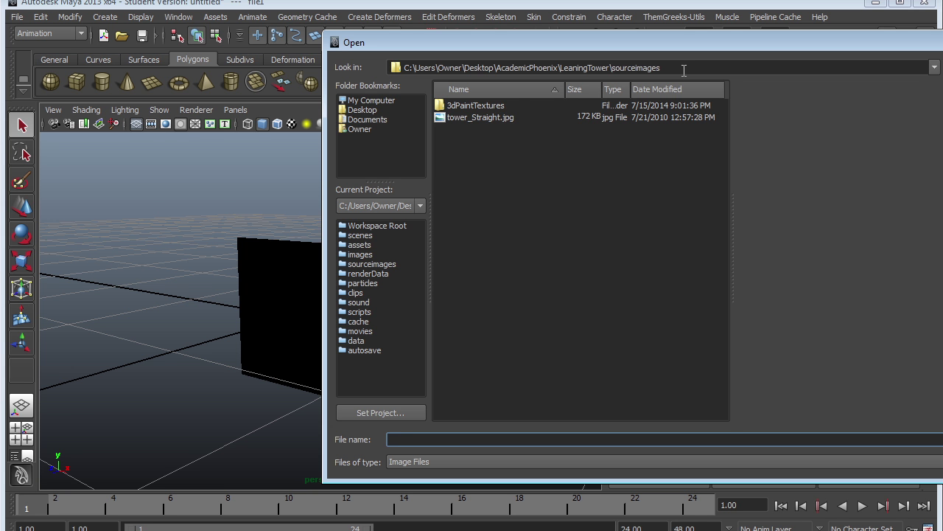
pyautogui.click(483, 117)
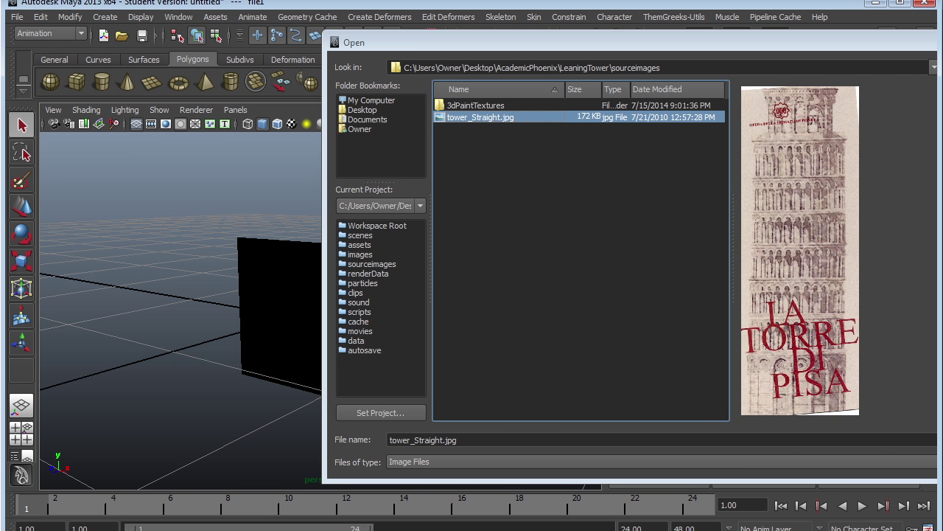
pyautogui.press('Return')
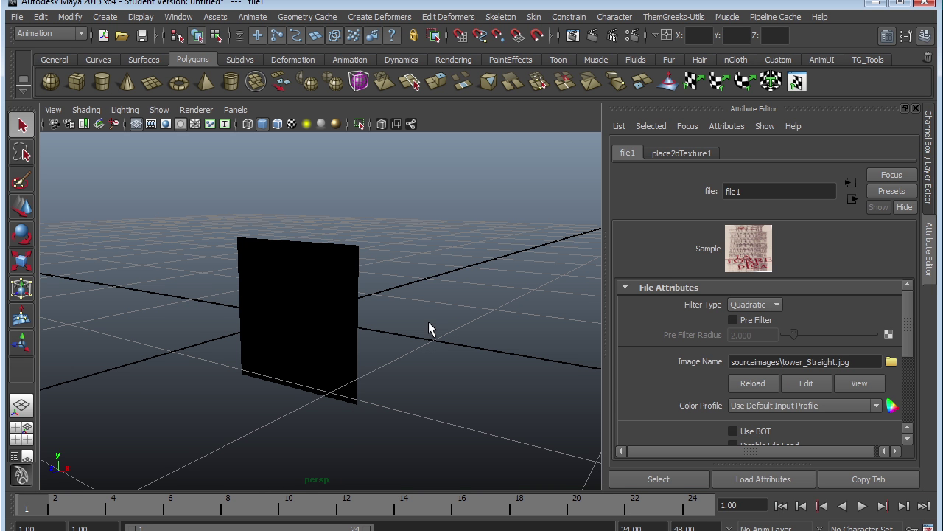
# Show the plane in textured mode with High Quality Rendering so the tower image displays sharply
pyautogui.click(921, 109)
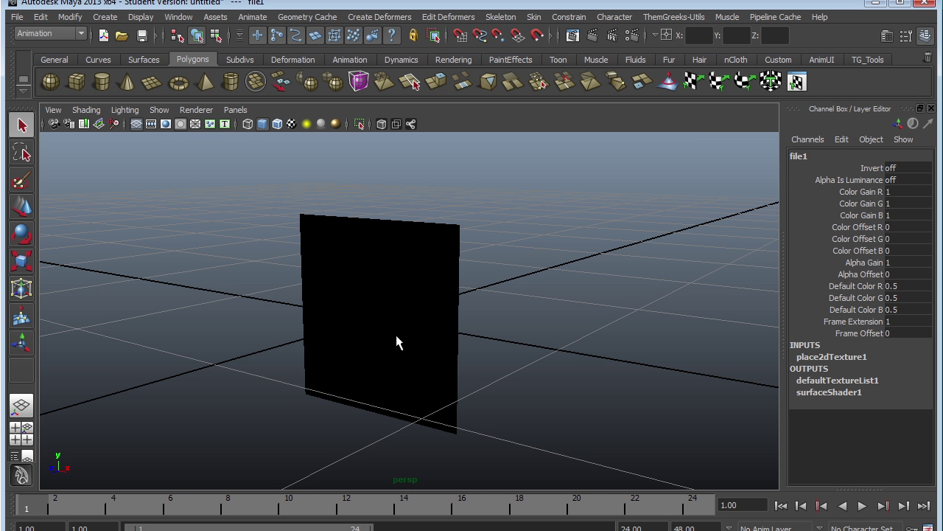
pyautogui.click(403, 308)
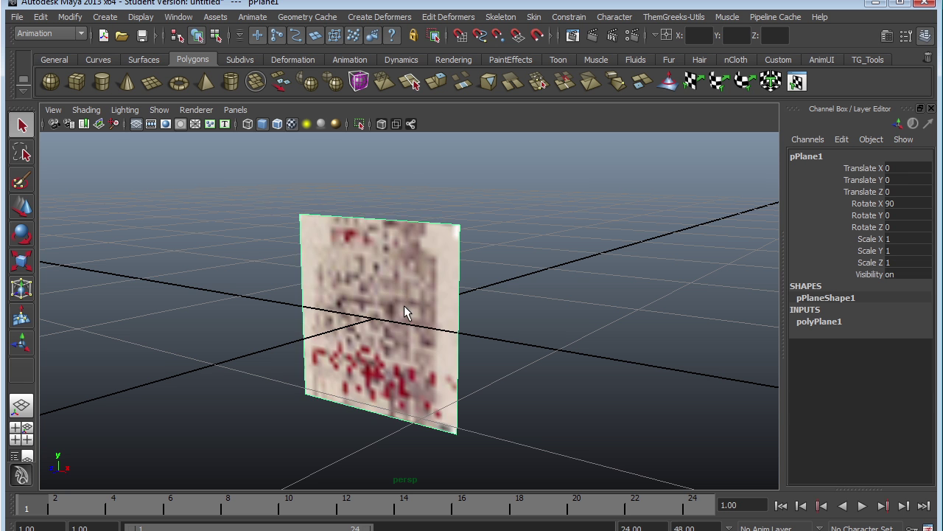
pyautogui.press('5')
pyautogui.press('6')
pyautogui.moveTo(407, 370)
pyautogui.keyDown('alt'); pyautogui.mouseDown()
pyautogui.moveTo(421, 355)
pyautogui.moveTo(362, 343)
pyautogui.moveTo(375, 365)
pyautogui.mouseUp(); pyautogui.keyUp('alt')
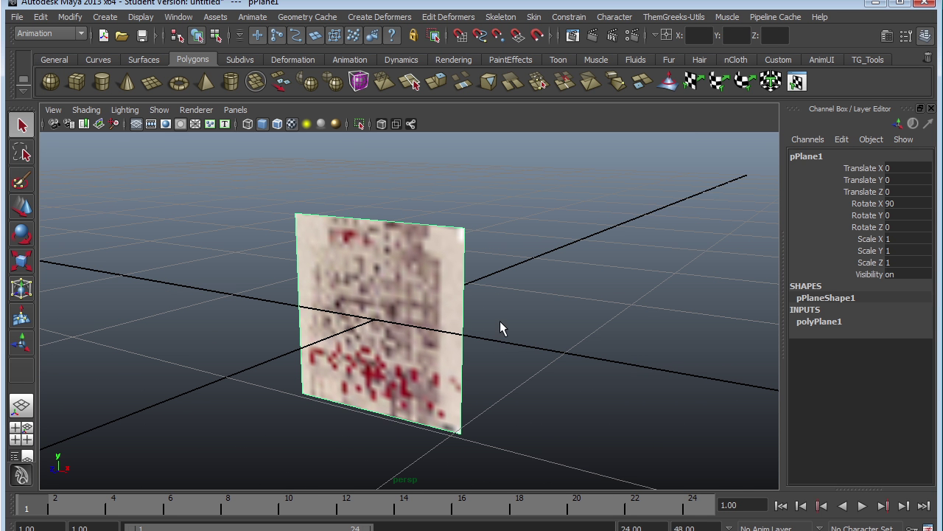
pyautogui.click(336, 124)
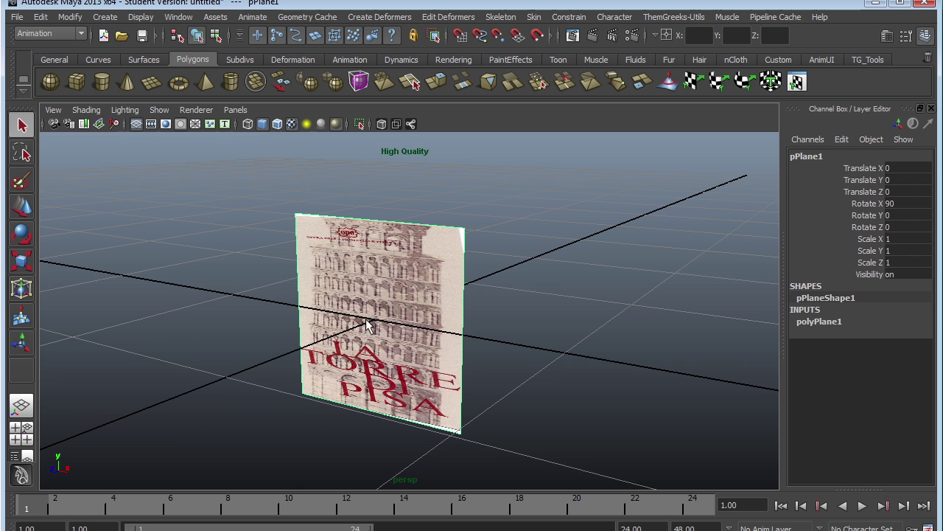
pyautogui.moveTo(391, 287)
pyautogui.keyDown('alt'); pyautogui.mouseDown()
pyautogui.moveTo(544, 289)
pyautogui.moveTo(361, 186)
pyautogui.mouseUp(); pyautogui.keyUp('alt')
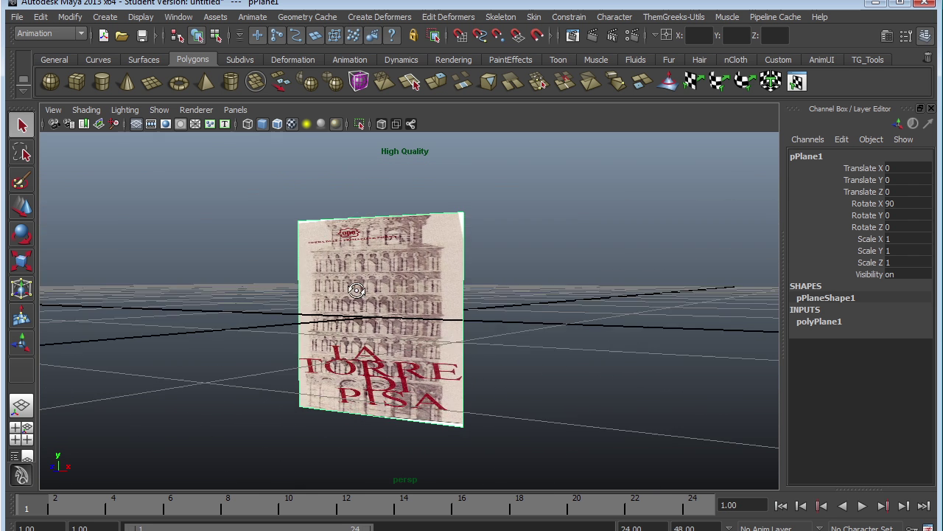
pyautogui.moveTo(382, 245)
pyautogui.keyDown('alt'); pyautogui.mouseDown()
pyautogui.moveTo(478, 267)
pyautogui.moveTo(480, 287)
pyautogui.moveTo(443, 274)
pyautogui.moveTo(460, 241)
pyautogui.mouseUp(); pyautogui.keyUp('alt')
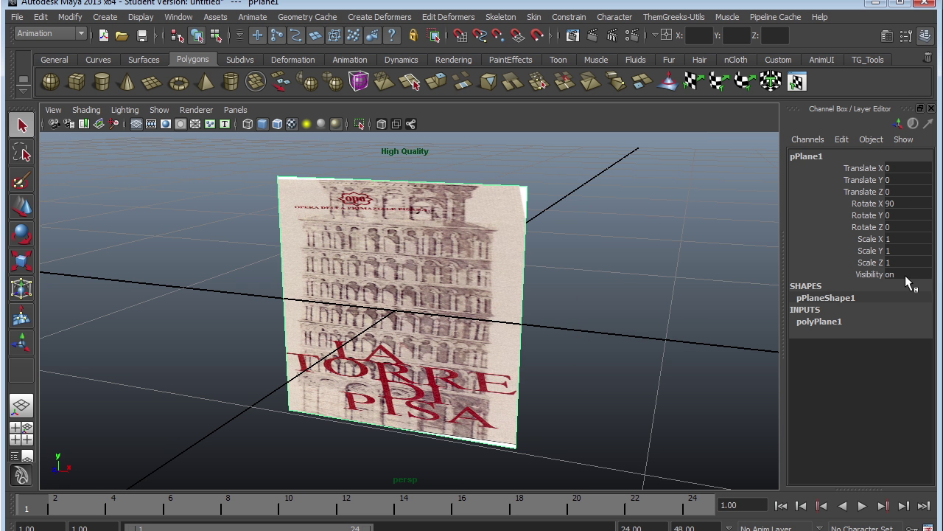
# Check the tower_Straight image's details in its folder window
pyautogui.hotkey('alt', 'Tab')
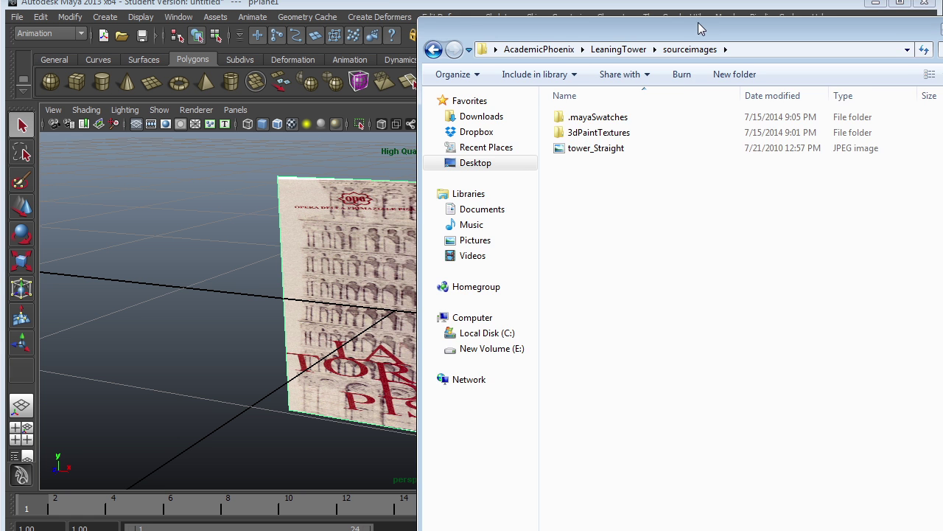
pyautogui.moveTo(700, 28)
pyautogui.mouseDown()
pyautogui.moveTo(658, 74)
pyautogui.moveTo(601, 9)
pyautogui.mouseUp()
pyautogui.click(486, 131)
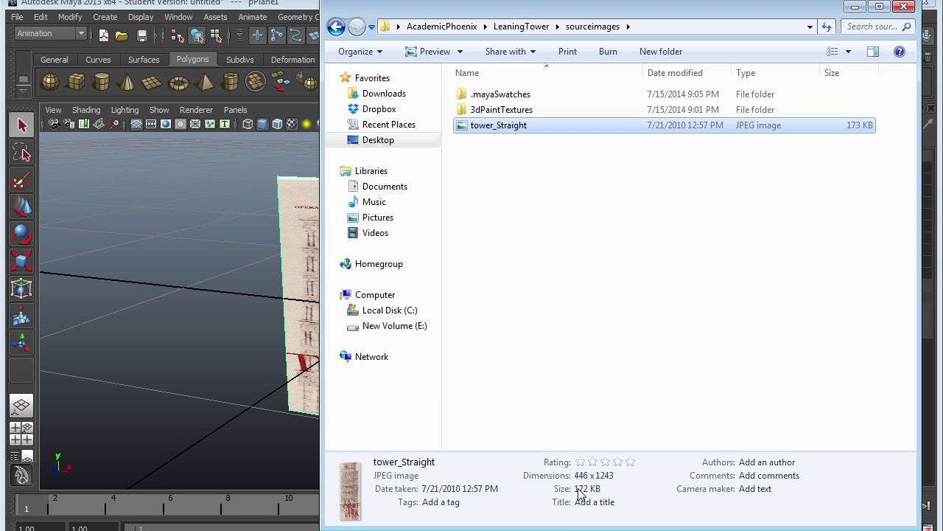
pyautogui.click(297, 334)
# Enter rough scale values from the image size: X 443, Y and Z 1243
pyautogui.click(896, 238)
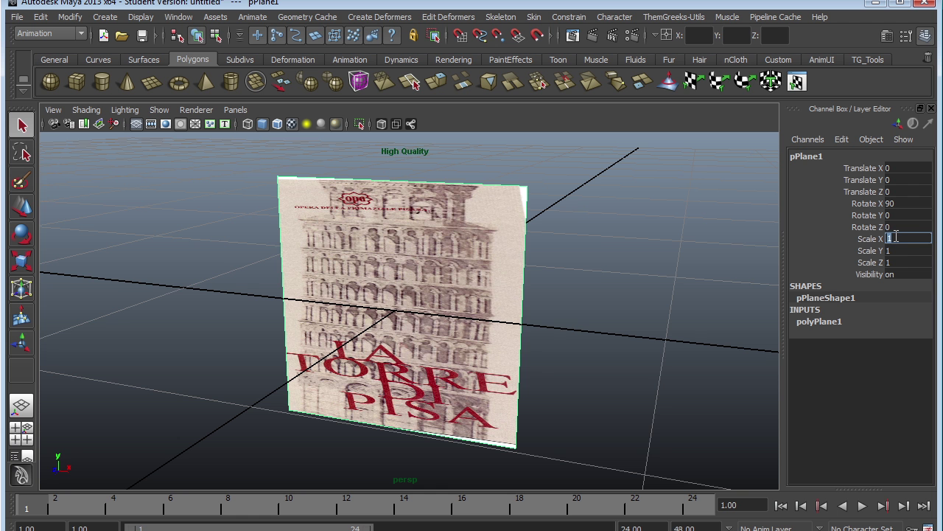
pyautogui.write('443')
pyautogui.press('Return')
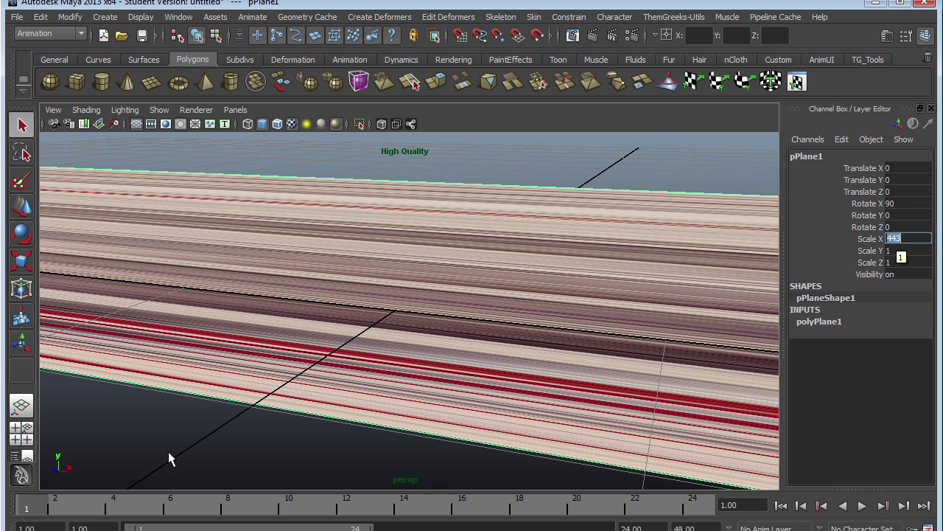
pyautogui.hotkey('alt', 'Tab')
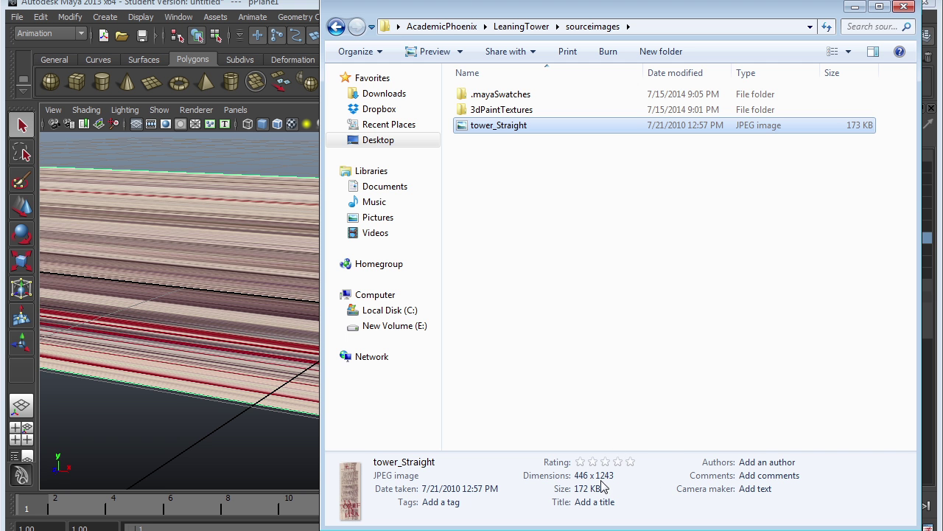
pyautogui.click(856, 8)
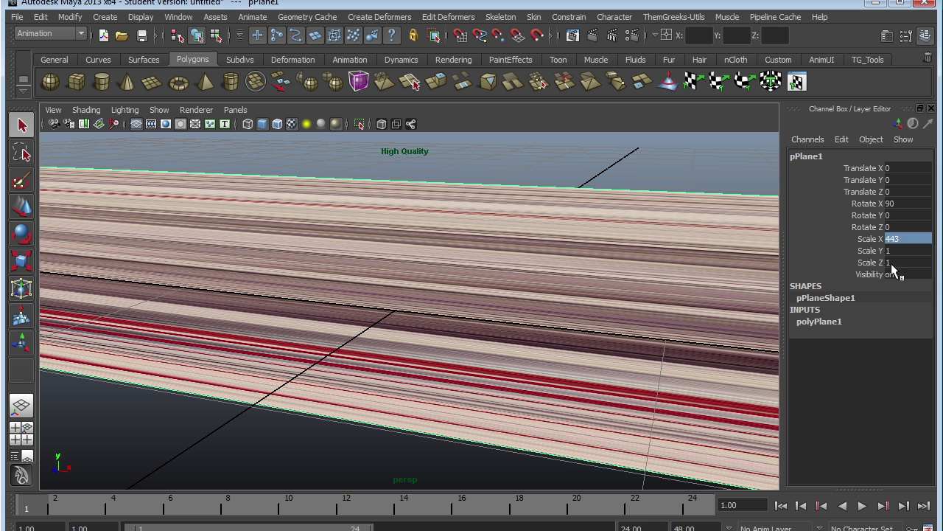
pyautogui.click(904, 252)
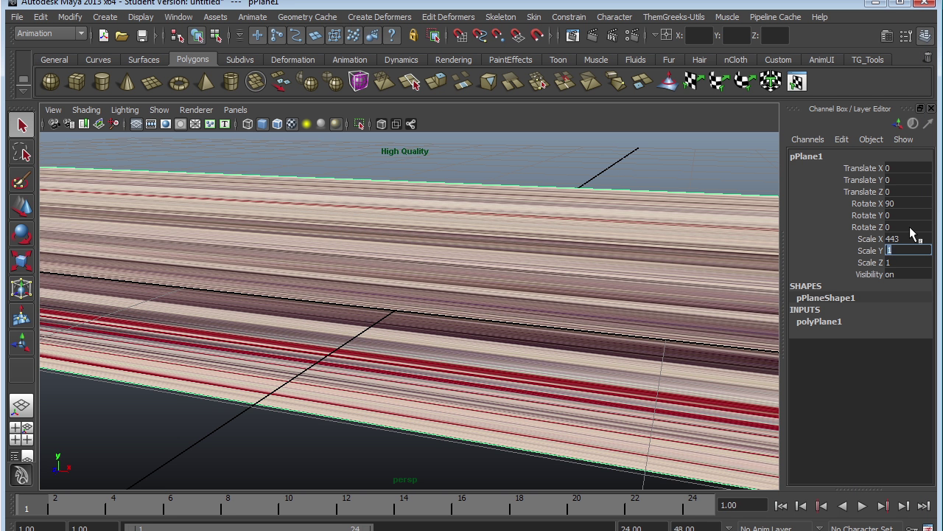
pyautogui.write('1243')
pyautogui.click(904, 262)
pyautogui.write('12')
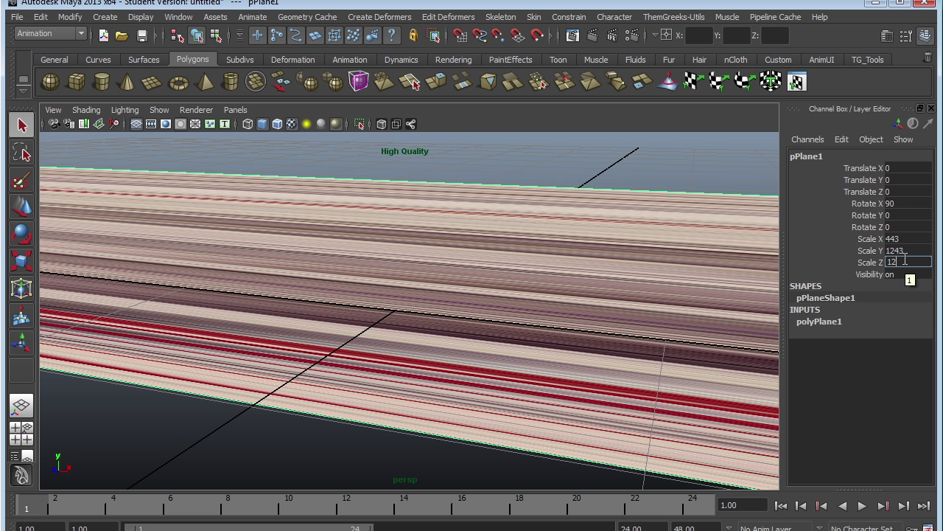
pyautogui.write('43')
pyautogui.press('Return')
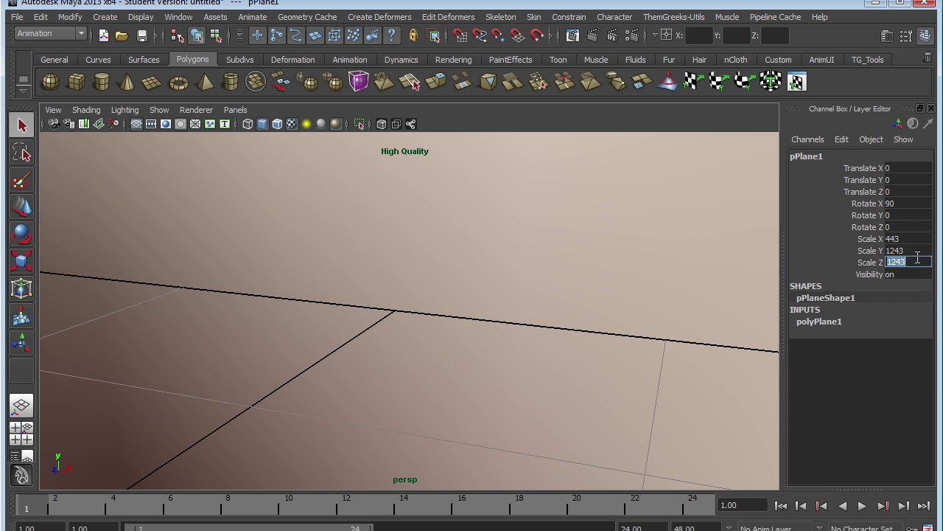
# Correct the plane's Scale X to 446
pyautogui.click(913, 239)
pyautogui.write('6')
pyautogui.press('Return')
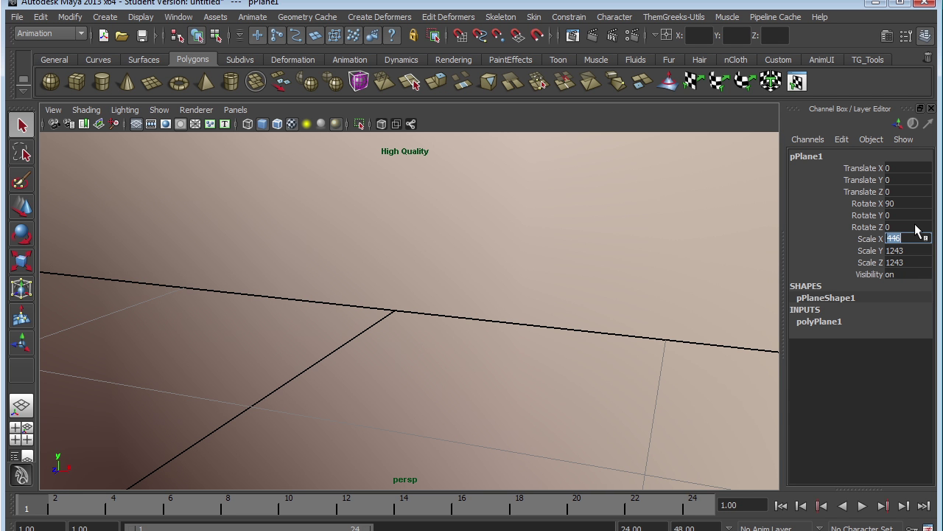
pyautogui.scroll(-3, 276, 266)
pyautogui.scroll(-3, 597, 394)
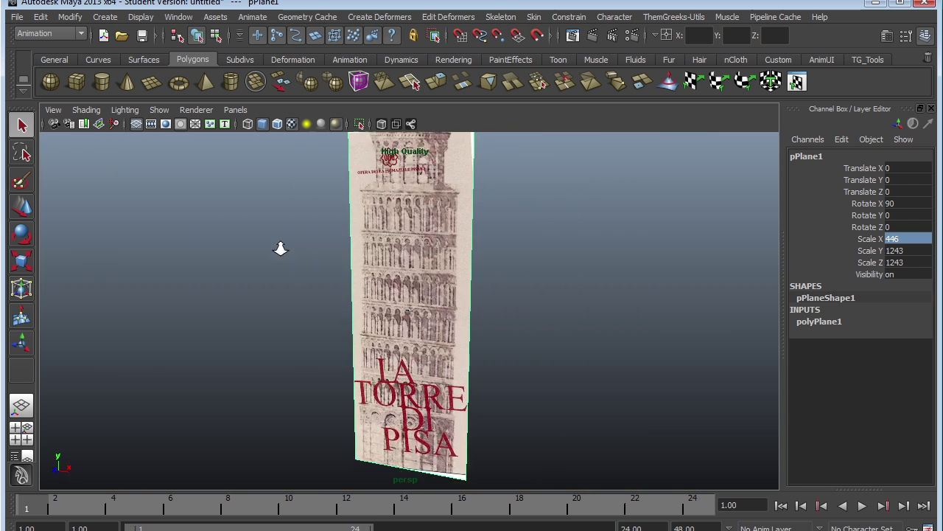
pyautogui.scroll(5, 525, 340)
pyautogui.scroll(-2, 301, 267)
pyautogui.scroll(3, 508, 344)
pyautogui.scroll(3, 413, 314)
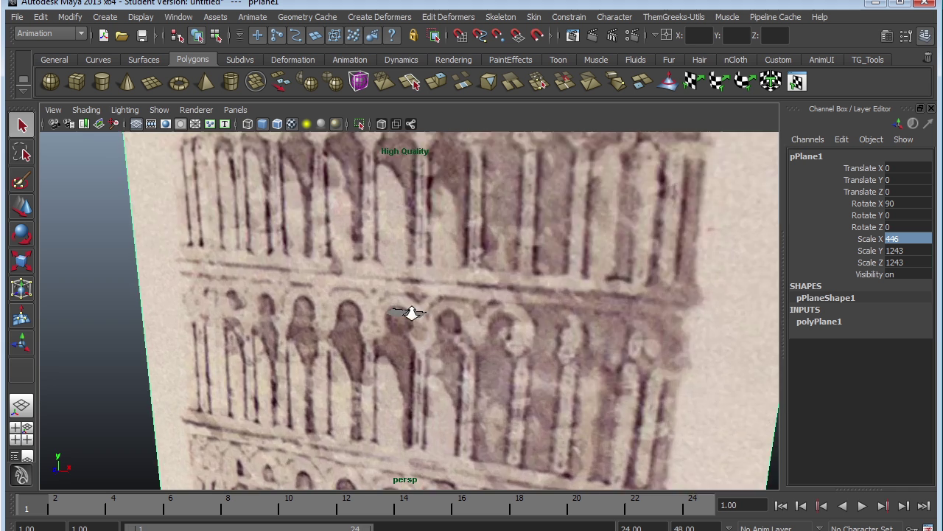
pyautogui.scroll(3, 407, 313)
pyautogui.scroll(3, 406, 288)
pyautogui.scroll(3, 476, 261)
pyautogui.scroll(3, 505, 306)
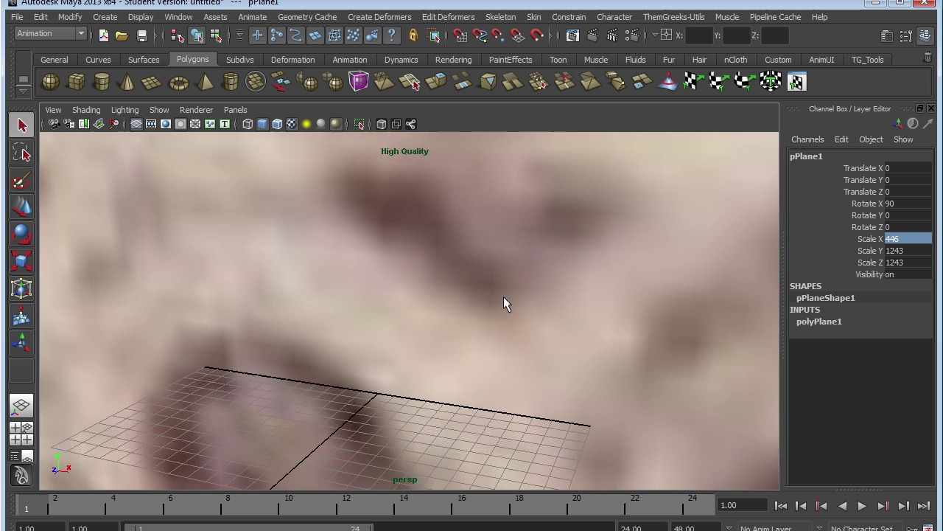
pyautogui.scroll(3, 583, 364)
pyautogui.scroll(-1, 584, 364)
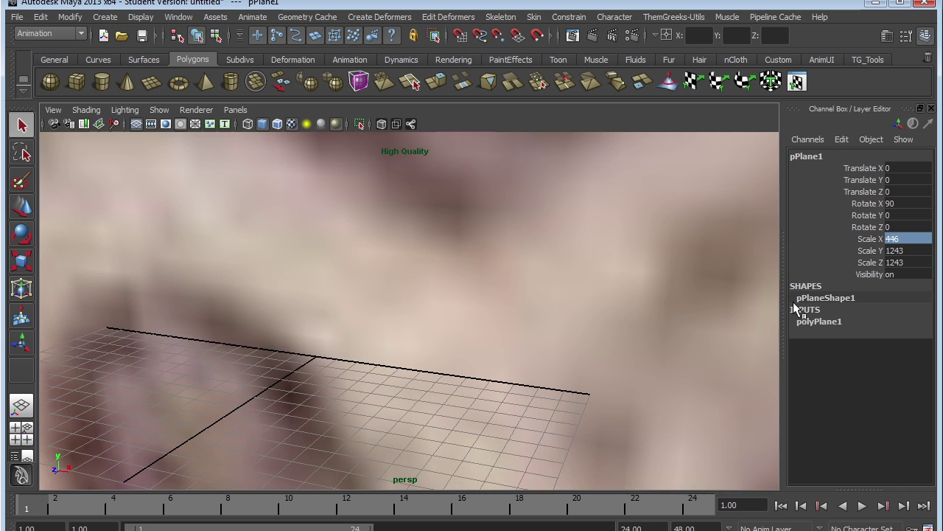
# Set the plane's Scale Y to 1
pyautogui.click(876, 239)
pyautogui.click(906, 248)
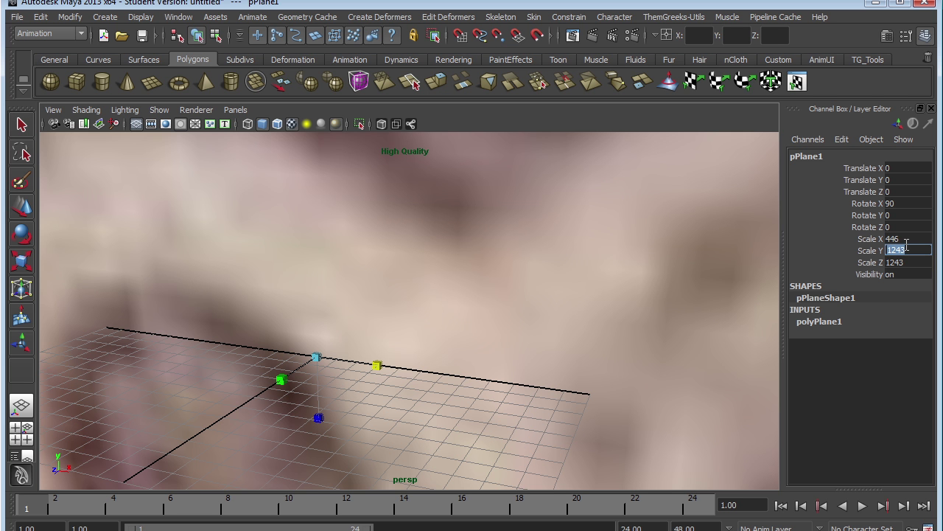
pyautogui.write('1')
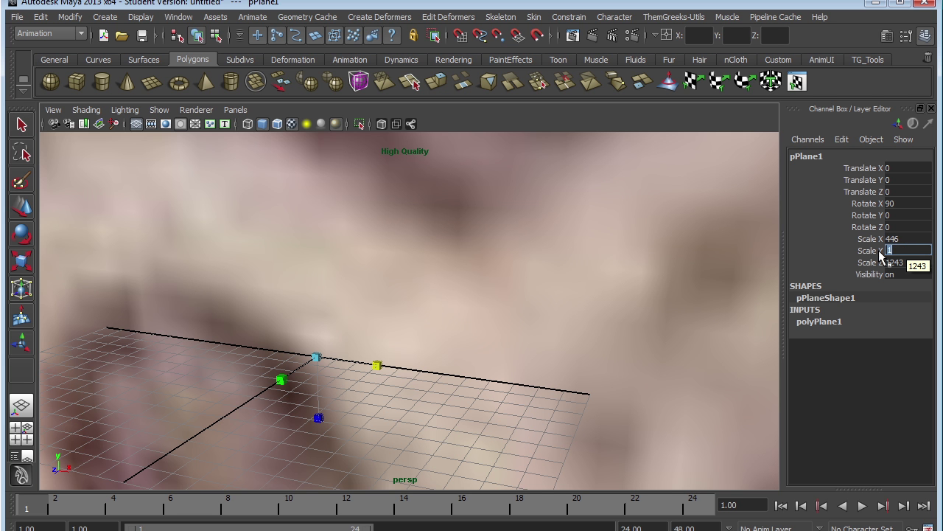
pyautogui.click(879, 238)
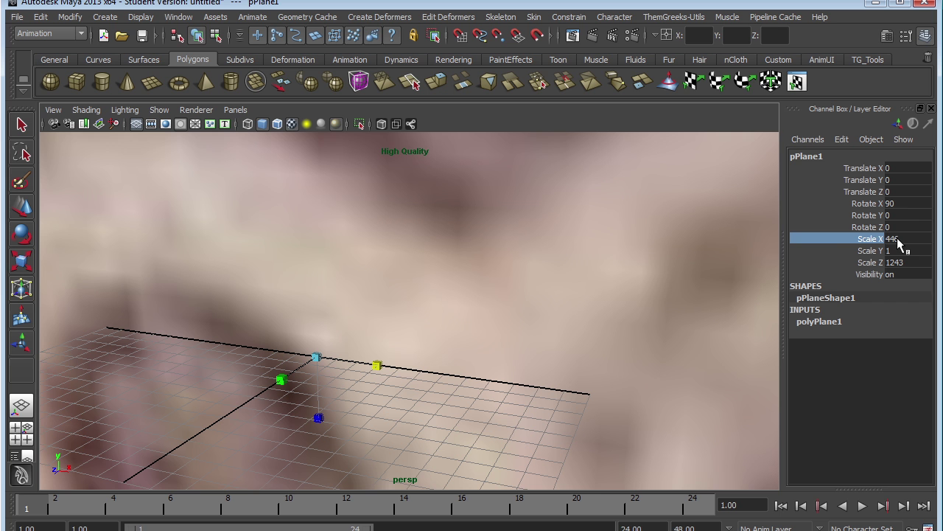
# Add decimal points so Scale X reads 4.46 and Scale Z reads 12.43
pyautogui.doubleClick(900, 242)
pyautogui.click(891, 240)
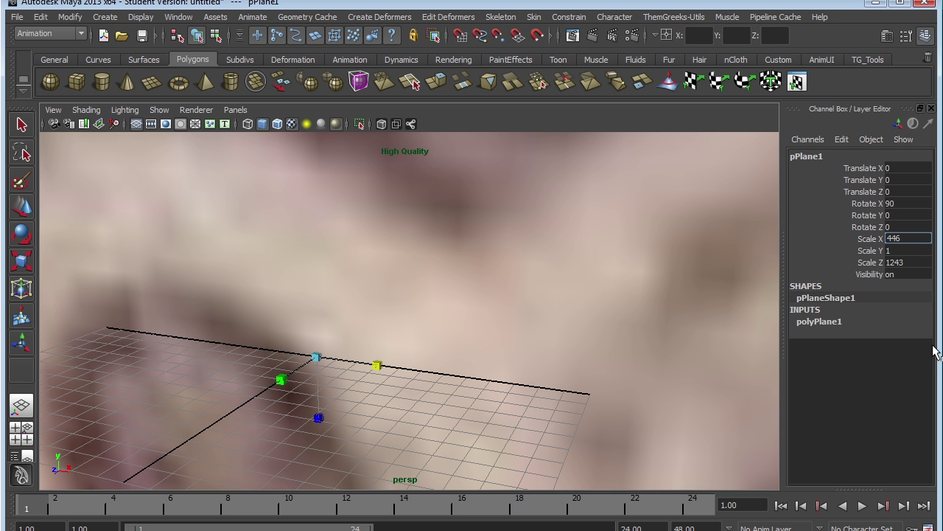
pyautogui.write('.')
pyautogui.press('Return')
pyautogui.click(877, 262)
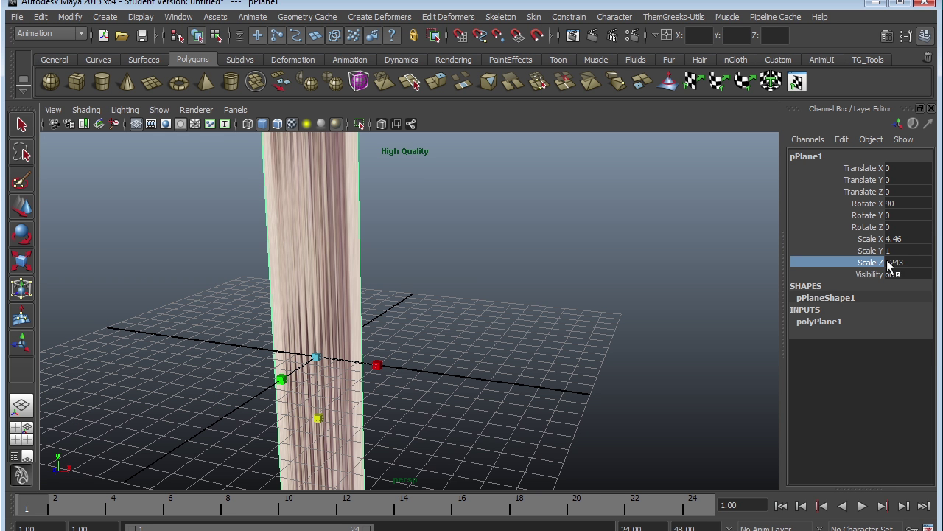
pyautogui.click(903, 263)
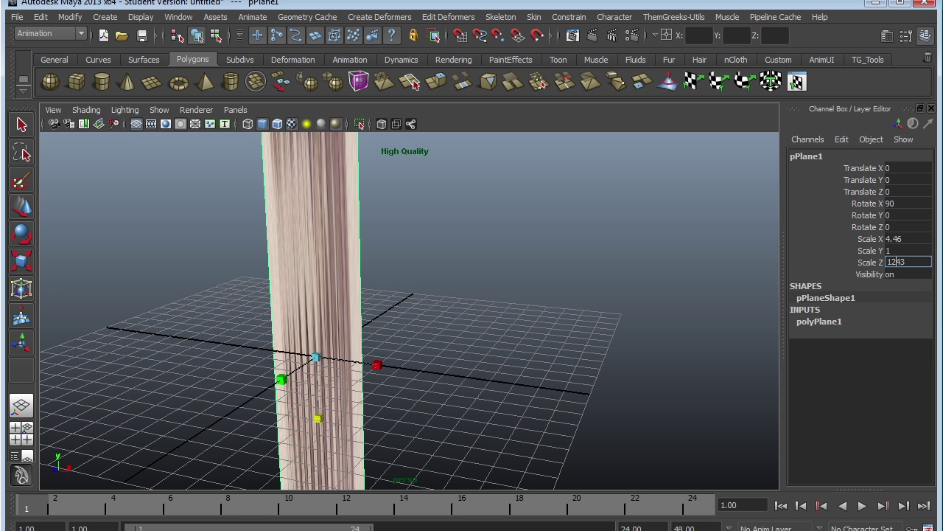
pyautogui.write('.')
pyautogui.press('Return')
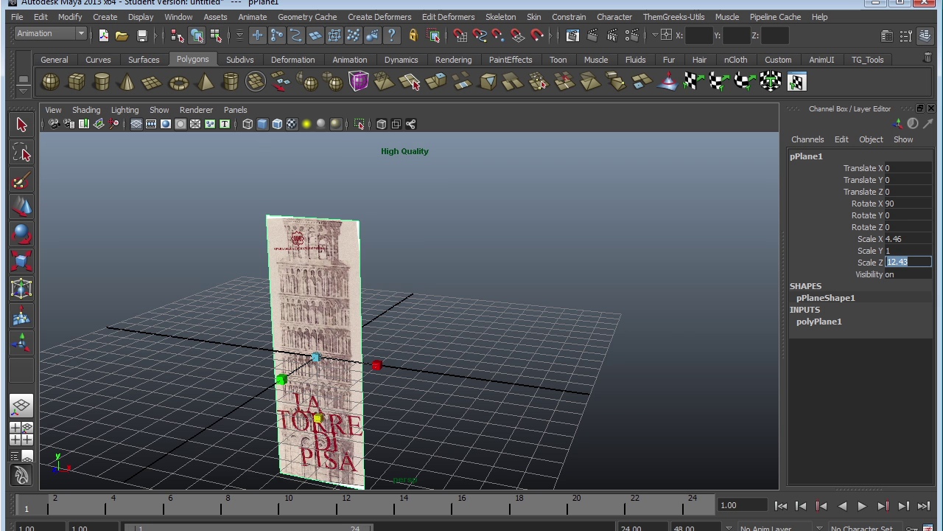
# Raise the tower plane above the grid to about Translate Y 6.55
pyautogui.moveTo(455, 361)
pyautogui.keyDown('alt'); pyautogui.mouseDown(button='middle')
pyautogui.moveTo(460, 337)
pyautogui.moveTo(499, 310)
pyautogui.moveTo(557, 337)
pyautogui.mouseUp(button='middle'); pyautogui.keyUp('alt')
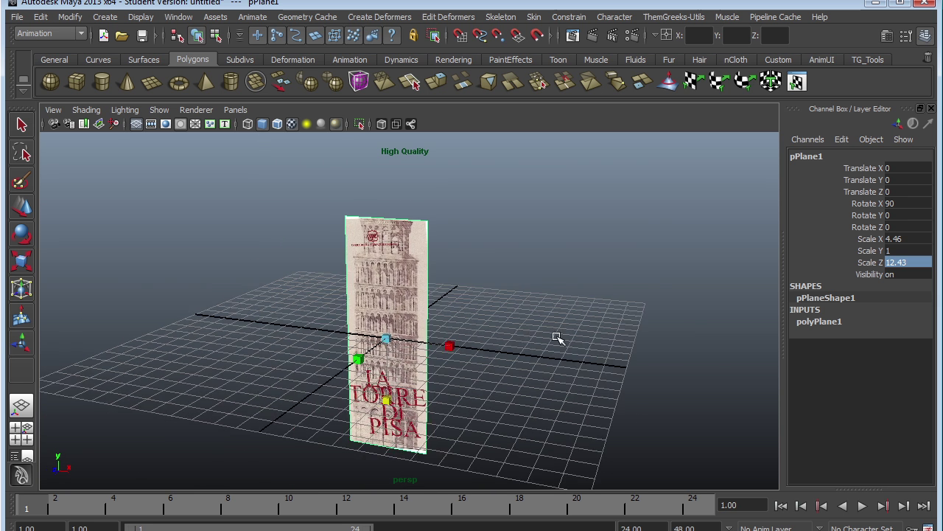
pyautogui.keyDown('alt'); pyautogui.moveTo(558, 338); pyautogui.dragTo(500, 329); pyautogui.keyUp('alt')
pyautogui.press('q')
pyautogui.press('w')
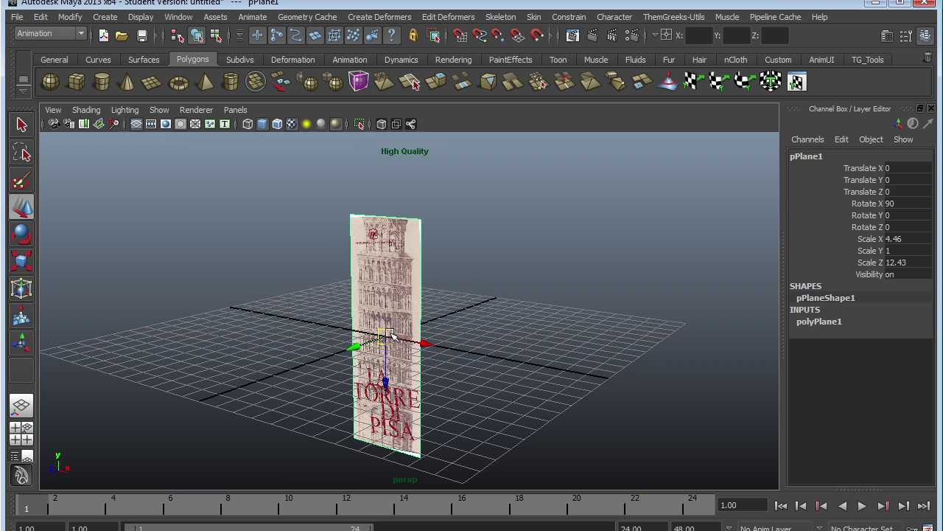
pyautogui.moveTo(390, 336); pyautogui.dragTo(386, 382)
pyautogui.moveTo(381, 289); pyautogui.dragTo(381, 260)
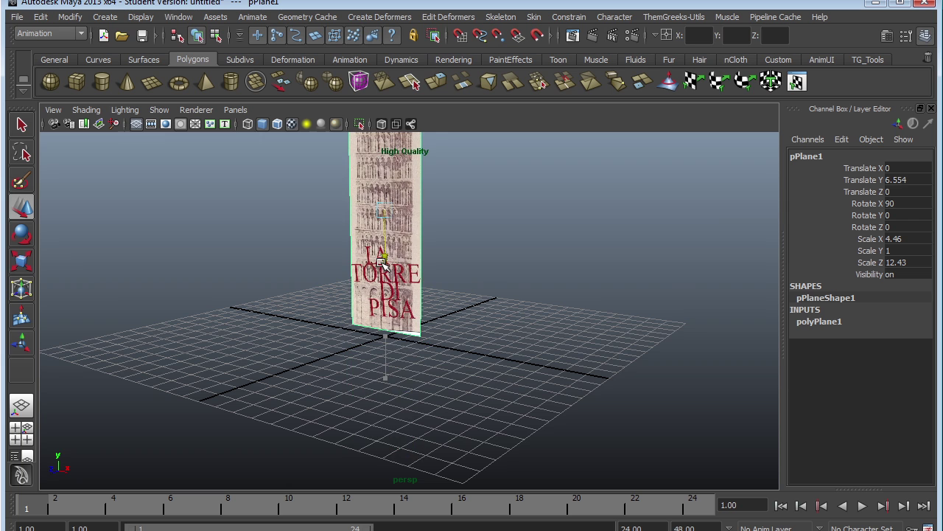
pyautogui.moveTo(511, 295)
pyautogui.keyDown('alt'); pyautogui.mouseDown()
pyautogui.moveTo(621, 263)
pyautogui.moveTo(674, 280)
pyautogui.moveTo(467, 288)
pyautogui.moveTo(463, 275)
pyautogui.moveTo(273, 280)
pyautogui.moveTo(550, 280)
pyautogui.moveTo(552, 359)
pyautogui.moveTo(570, 339)
pyautogui.moveTo(565, 369)
pyautogui.moveTo(343, 333)
pyautogui.moveTo(378, 324)
pyautogui.mouseUp(); pyautogui.keyUp('alt')
pyautogui.moveTo(538, 343)
pyautogui.keyDown('alt'); pyautogui.mouseDown()
pyautogui.moveTo(413, 332)
pyautogui.moveTo(615, 329)
pyautogui.mouseUp(); pyautogui.keyUp('alt')
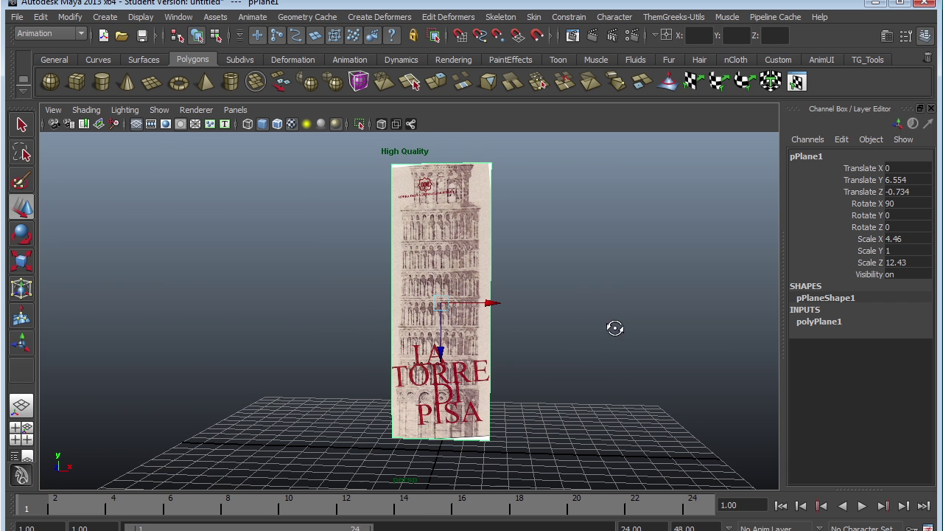
pyautogui.click(70, 17)
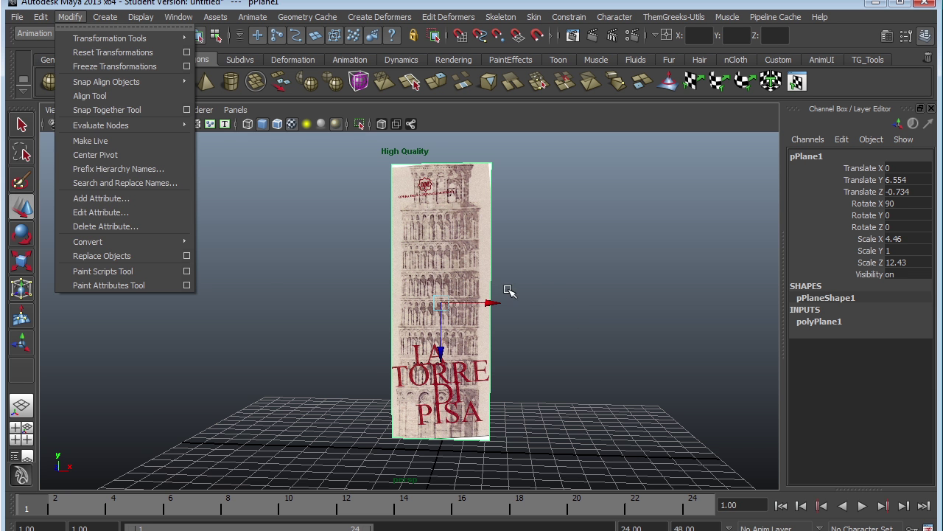
# Freeze the plane's transformations, then test it with move, rotate and scale
pyautogui.click(99, 67)
pyautogui.moveTo(555, 313)
pyautogui.keyDown('alt'); pyautogui.mouseDown()
pyautogui.moveTo(621, 323)
pyautogui.moveTo(569, 335)
pyautogui.mouseUp(); pyautogui.keyUp('alt')
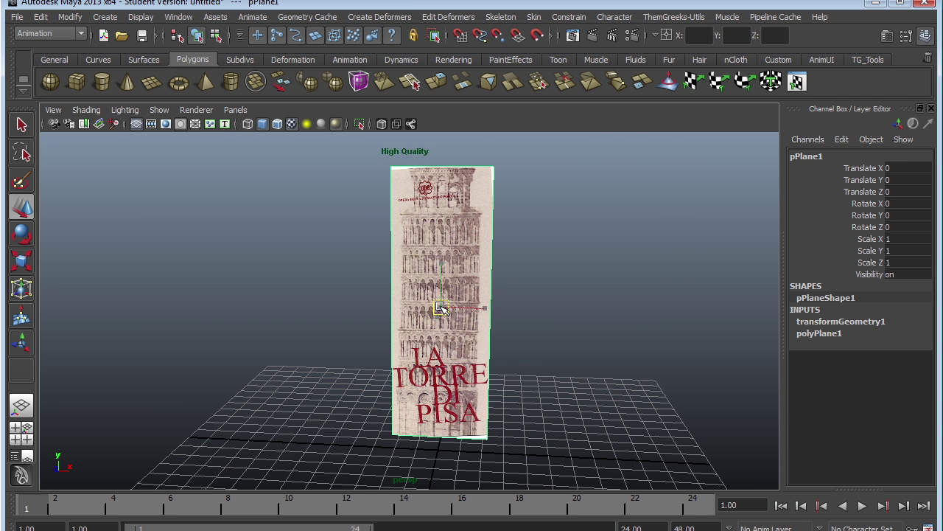
pyautogui.moveTo(443, 311)
pyautogui.mouseDown()
pyautogui.moveTo(609, 266)
pyautogui.moveTo(641, 309)
pyautogui.moveTo(665, 318)
pyautogui.mouseUp()
pyautogui.press('e')
pyautogui.press('w')
pyautogui.press('r')
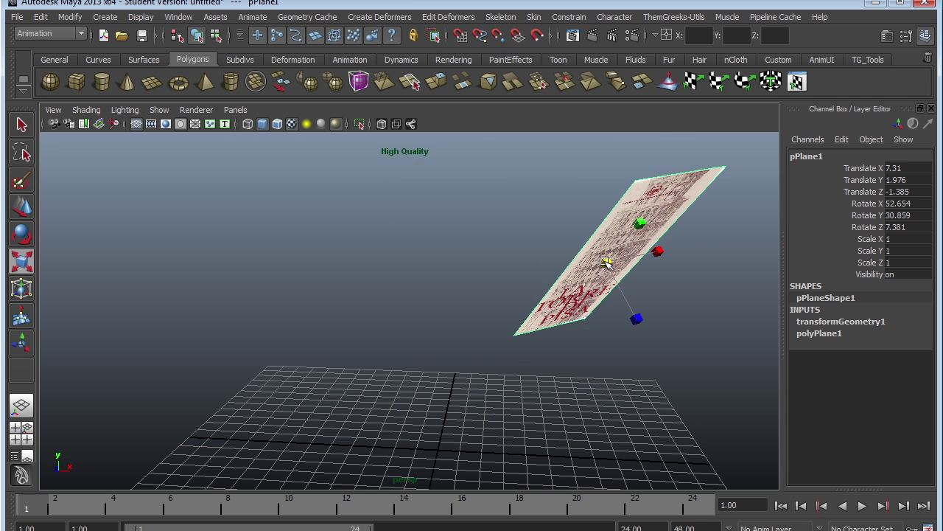
pyautogui.moveTo(610, 264); pyautogui.dragTo(515, 302)
# Reset translate and rotate to 0 and scale to 1 in the Channel Box
pyautogui.click(901, 169)
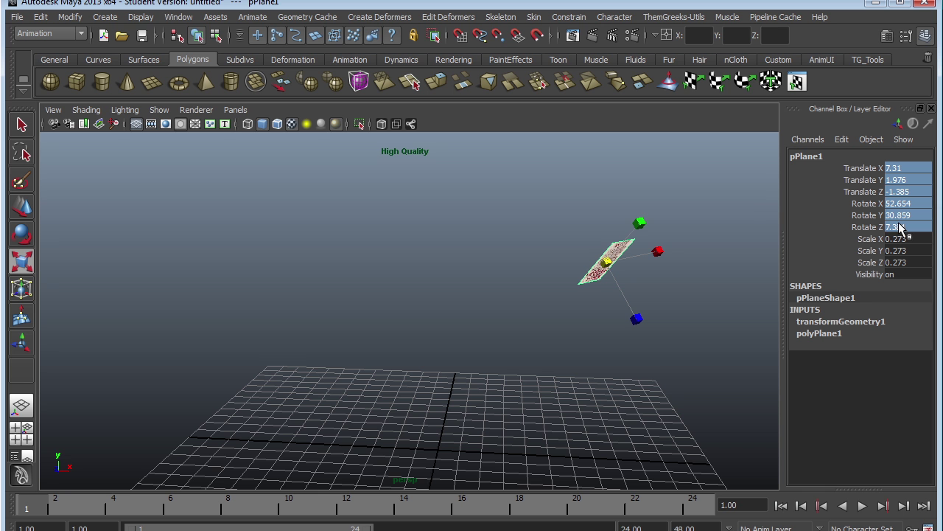
pyautogui.moveTo(900, 169); pyautogui.dragTo(905, 227)
pyautogui.write('0')
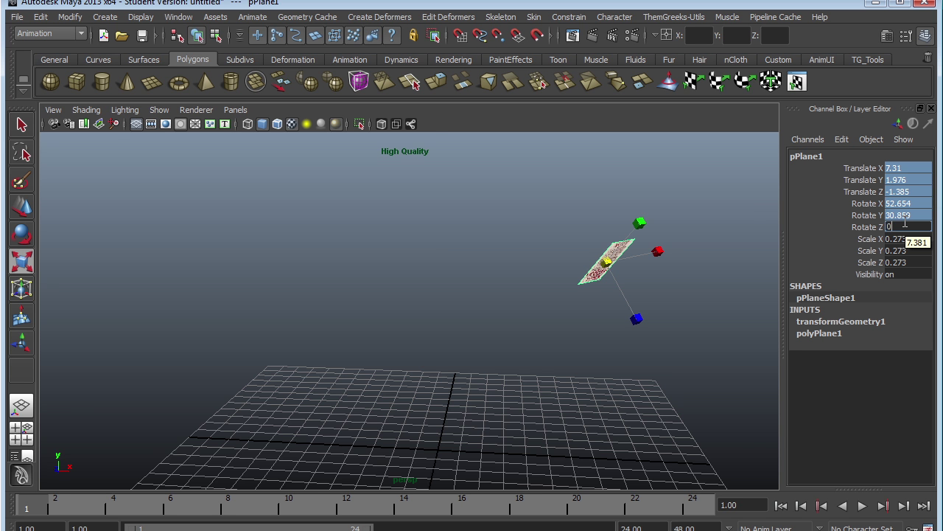
pyautogui.press('Return')
pyautogui.moveTo(905, 239); pyautogui.dragTo(911, 273)
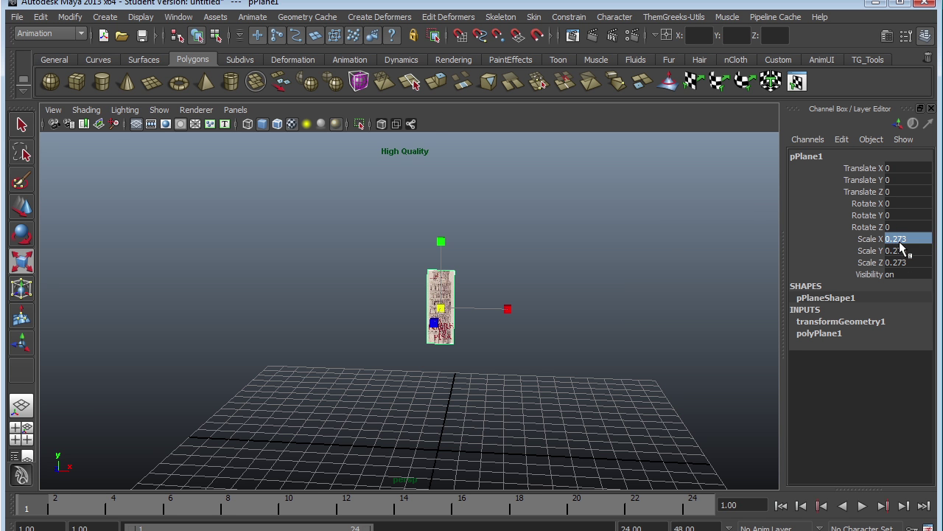
pyautogui.write('1')
pyautogui.press('Return')
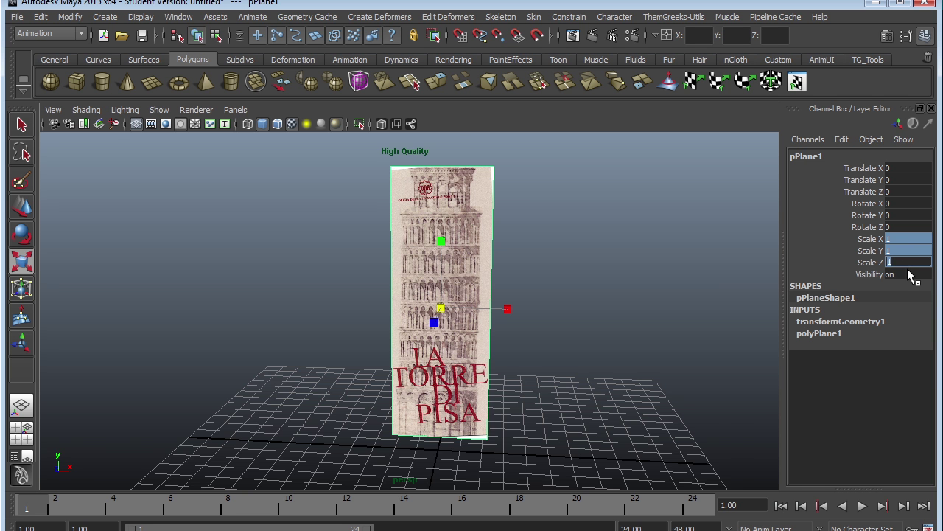
pyautogui.moveTo(554, 369)
pyautogui.keyDown('alt'); pyautogui.mouseDown()
pyautogui.moveTo(509, 362)
pyautogui.moveTo(472, 383)
pyautogui.moveTo(531, 393)
pyautogui.mouseUp(); pyautogui.keyUp('alt')
pyautogui.click(485, 400)
pyautogui.click(463, 402)
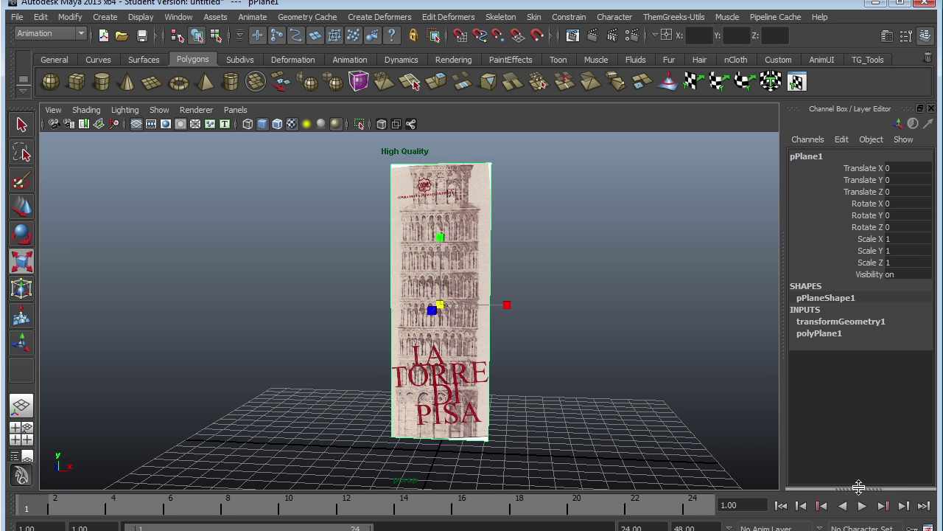
pyautogui.moveTo(859, 486); pyautogui.dragTo(859, 422)
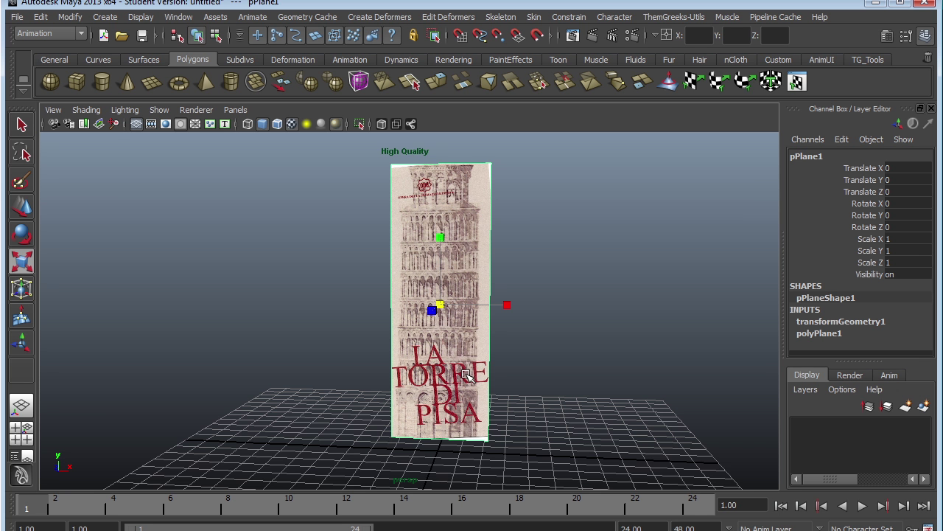
# Create a display layer for the plane and rename layer1 to reference_lyr
pyautogui.click(924, 406)
pyautogui.click(860, 426)
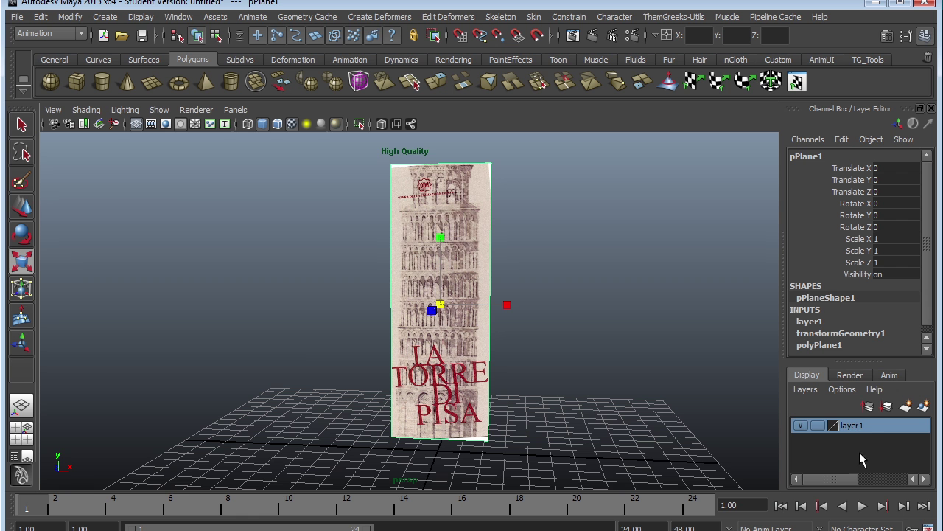
pyautogui.doubleClick(854, 424)
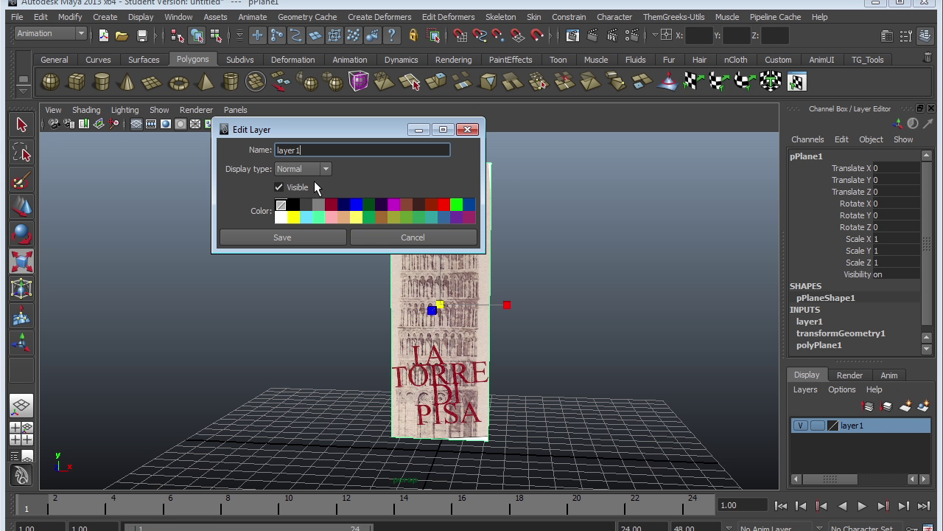
pyautogui.moveTo(314, 150); pyautogui.dragTo(267, 155)
pyautogui.write('reff')
pyautogui.write('erence')
pyautogui.write('_lyr')
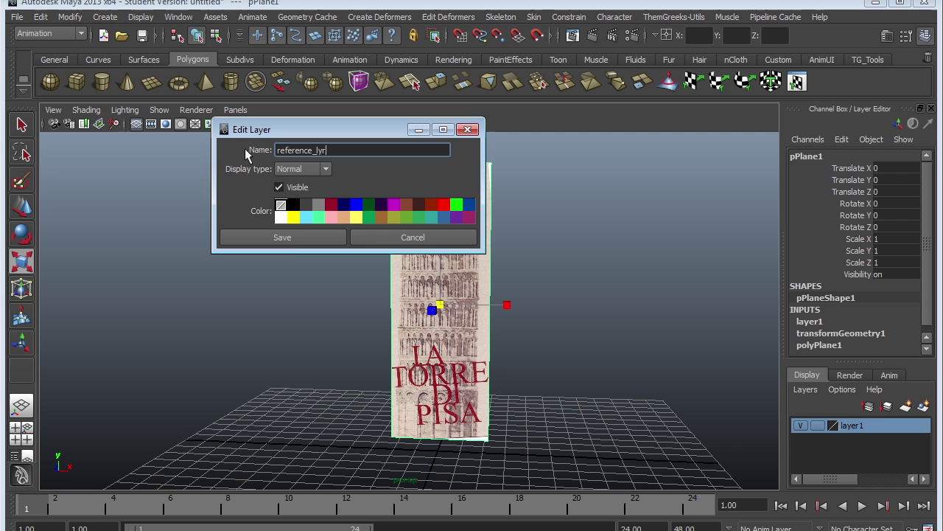
pyautogui.click(295, 235)
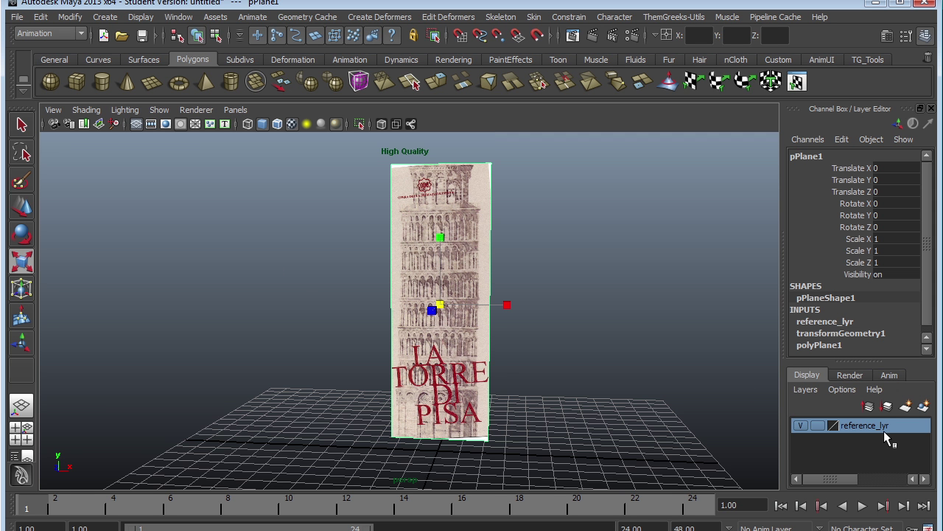
# Toggle reference_lyr's visibility off and on to test it
pyautogui.click(801, 426)
pyautogui.click(801, 426)
pyautogui.click(801, 426)
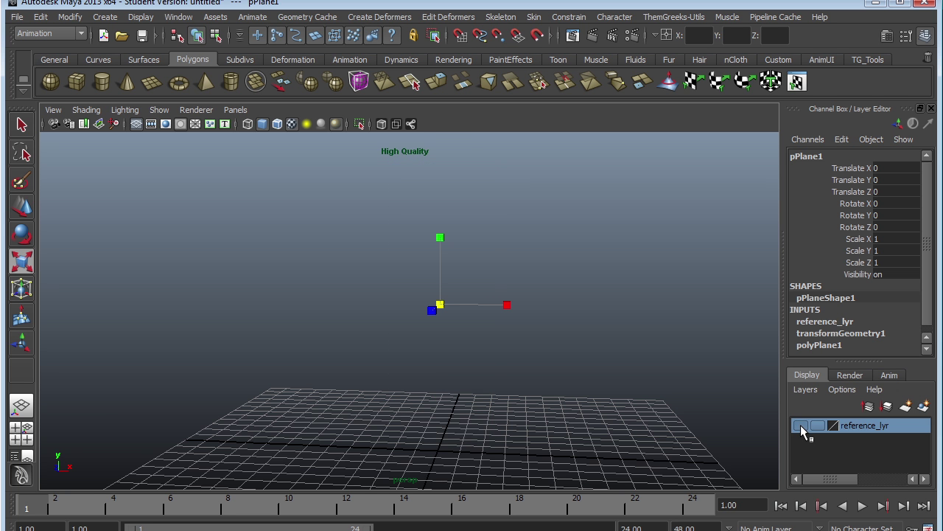
pyautogui.click(801, 426)
pyautogui.click(801, 426)
pyautogui.click(801, 426)
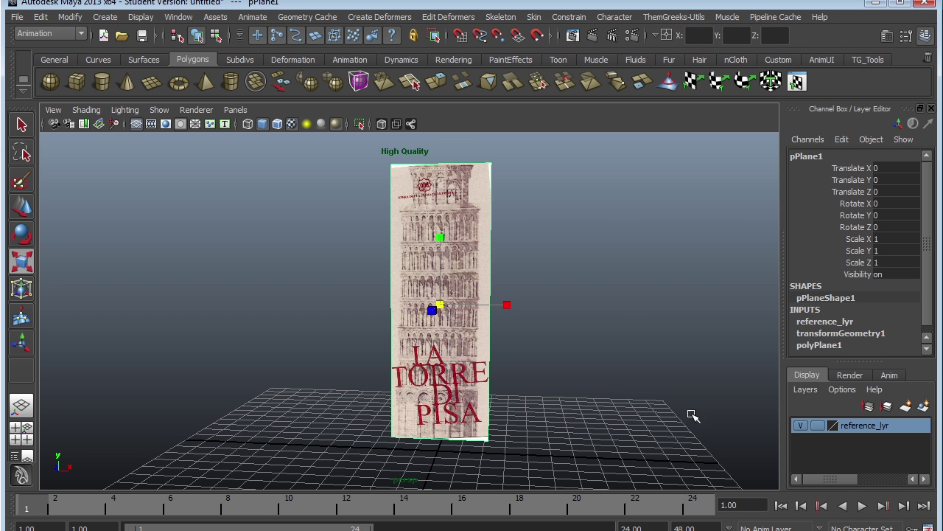
# Set reference_lyr's display type to Reference so the plane can't be selected
pyautogui.click(818, 426)
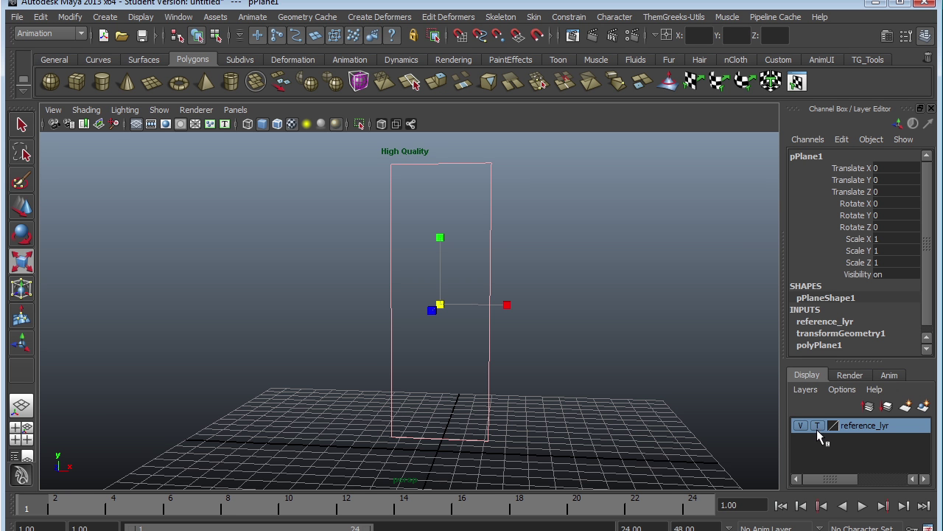
pyautogui.click(523, 401)
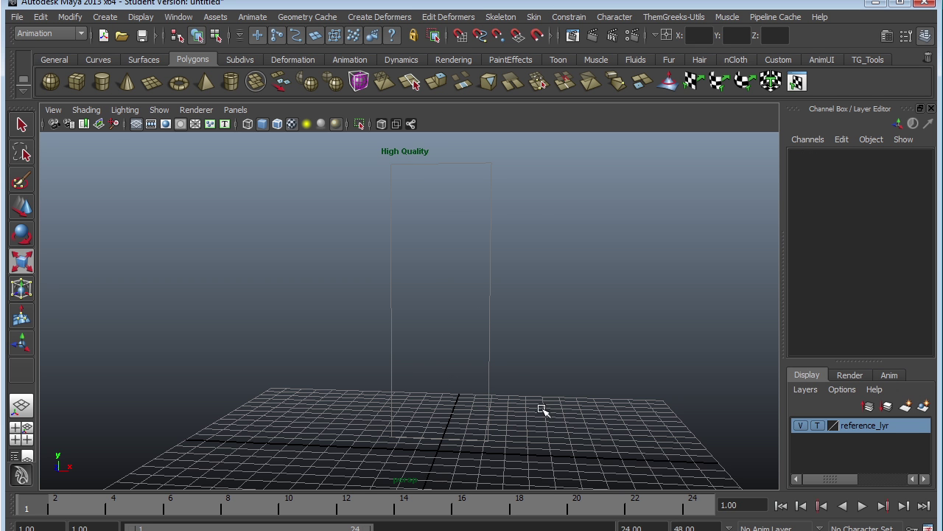
pyautogui.click(818, 425)
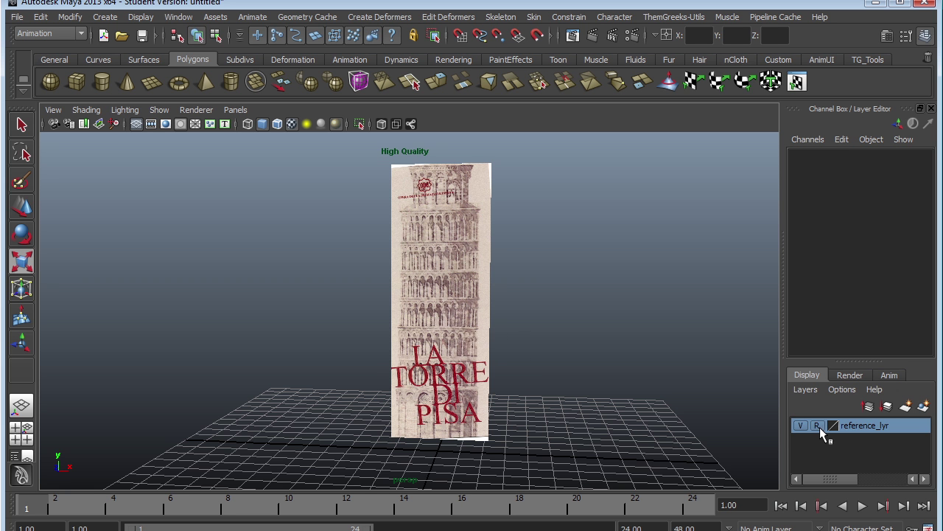
pyautogui.click(459, 317)
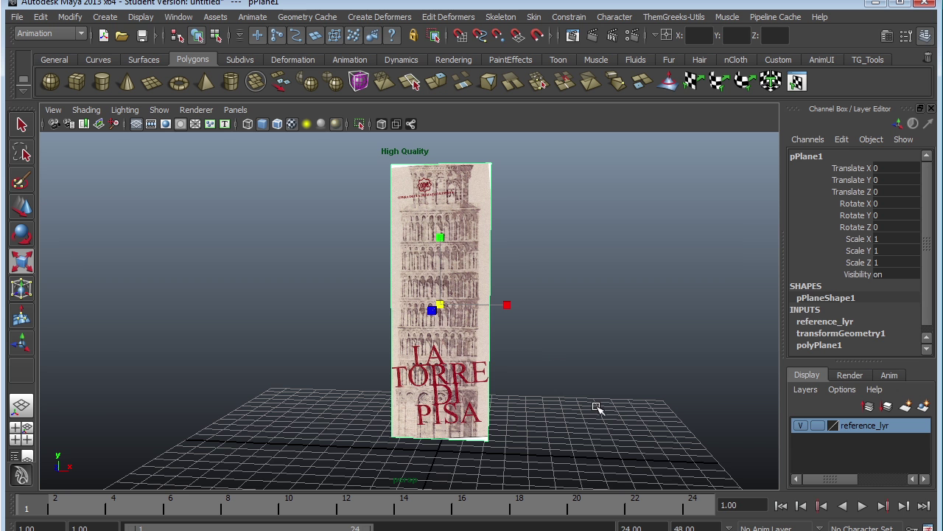
pyautogui.click(641, 377)
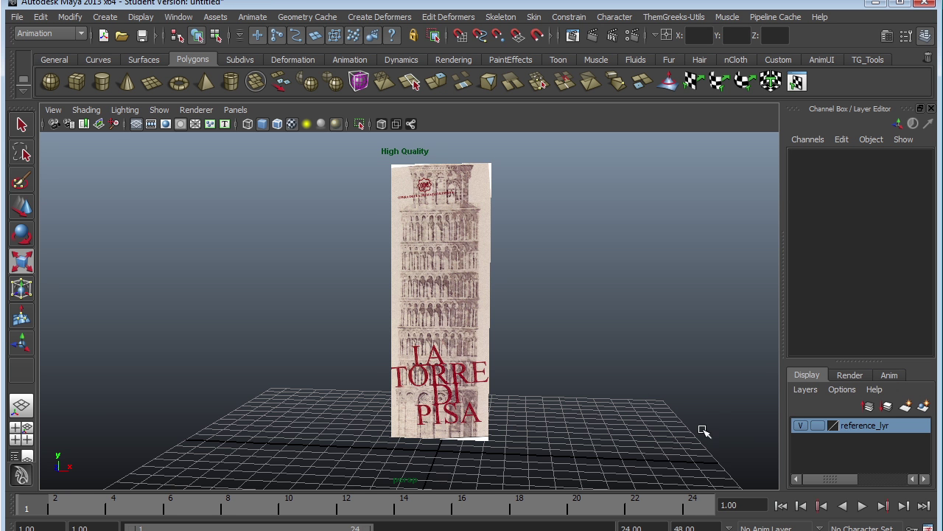
pyautogui.click(819, 427)
pyautogui.click(818, 427)
pyautogui.moveTo(618, 353)
pyautogui.keyDown('alt'); pyautogui.mouseDown()
pyautogui.moveTo(477, 314)
pyautogui.moveTo(617, 324)
pyautogui.moveTo(514, 332)
pyautogui.moveTo(637, 393)
pyautogui.moveTo(715, 354)
pyautogui.moveTo(580, 318)
pyautogui.moveTo(674, 375)
pyautogui.moveTo(402, 351)
pyautogui.moveTo(527, 342)
pyautogui.moveTo(657, 351)
pyautogui.moveTo(596, 320)
pyautogui.moveTo(595, 376)
pyautogui.mouseUp(); pyautogui.keyUp('alt')
# Locate pPlane1 in the Outliner panel beside the viewport
pyautogui.moveTo(413, 336)
pyautogui.mouseDown()
pyautogui.moveTo(488, 389)
pyautogui.moveTo(527, 388)
pyautogui.mouseUp()
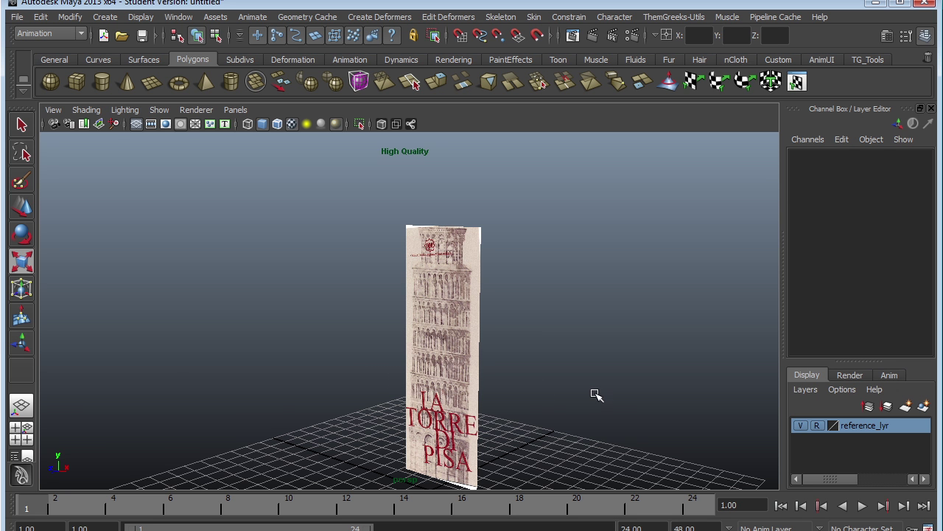
pyautogui.click(15, 456)
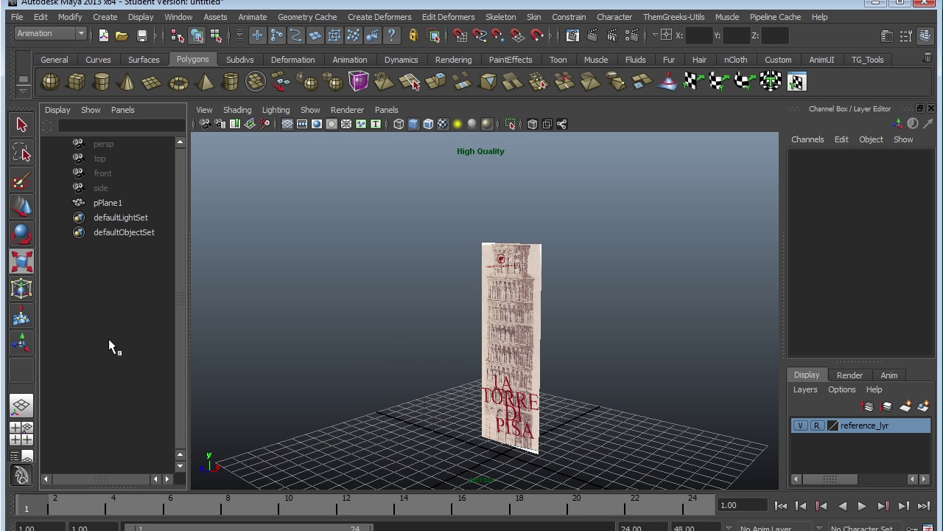
pyautogui.click(109, 204)
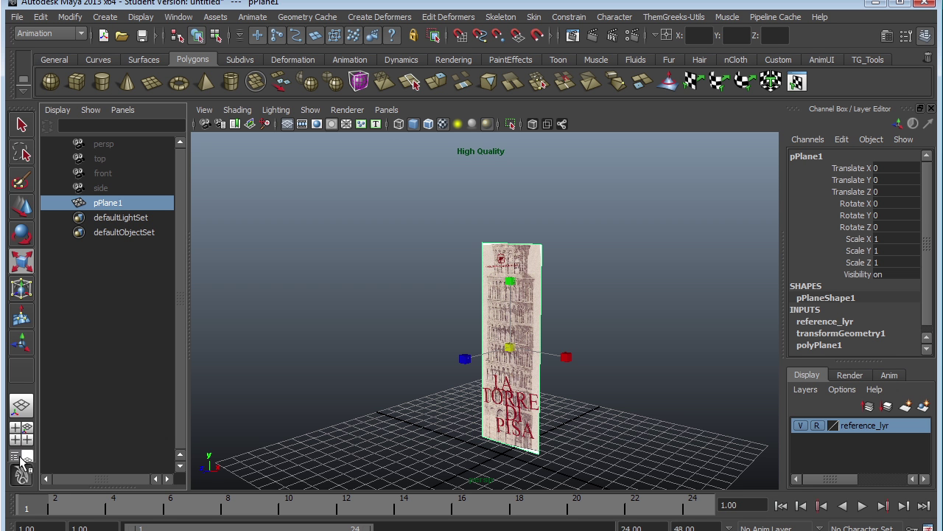
pyautogui.click(301, 263)
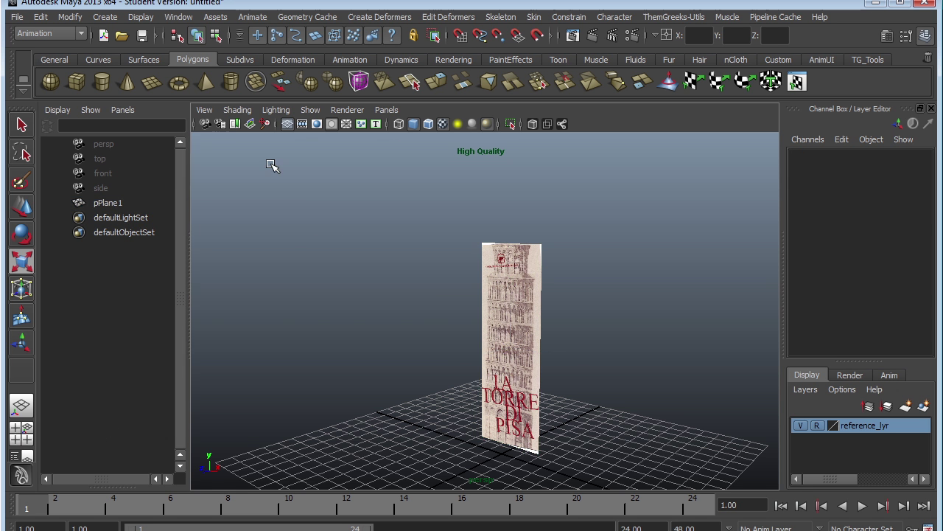
pyautogui.press('space')
# Open a floating Outliner window and select pPlane1
pyautogui.click(178, 17)
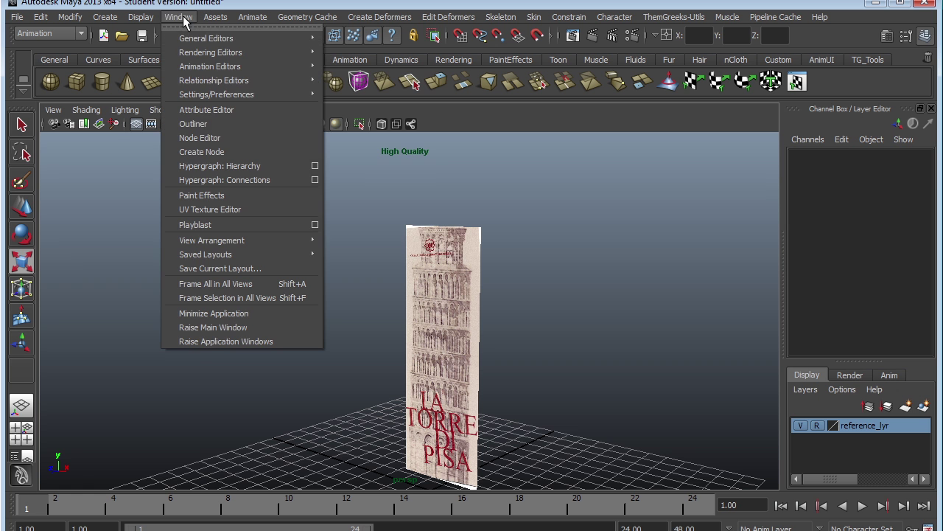
pyautogui.click(213, 127)
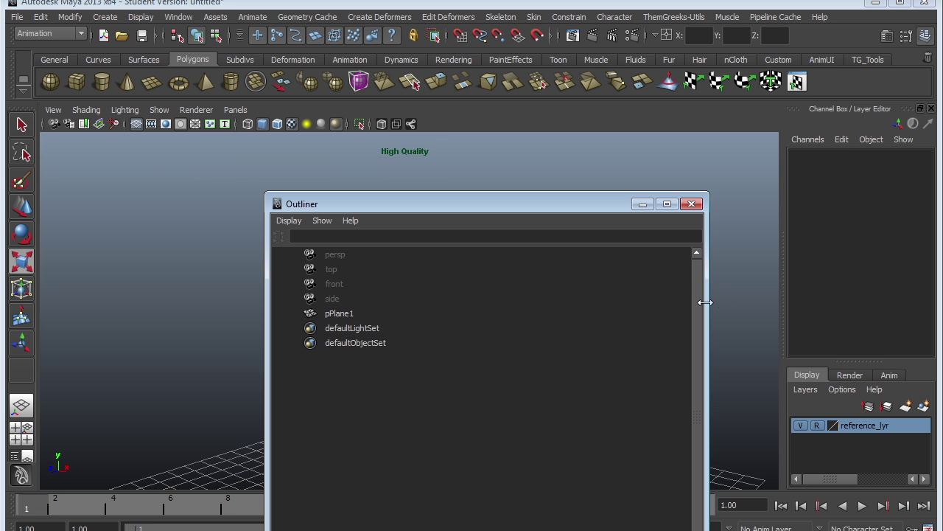
pyautogui.moveTo(712, 306); pyautogui.dragTo(481, 307)
pyautogui.moveTo(362, 208); pyautogui.dragTo(153, 135)
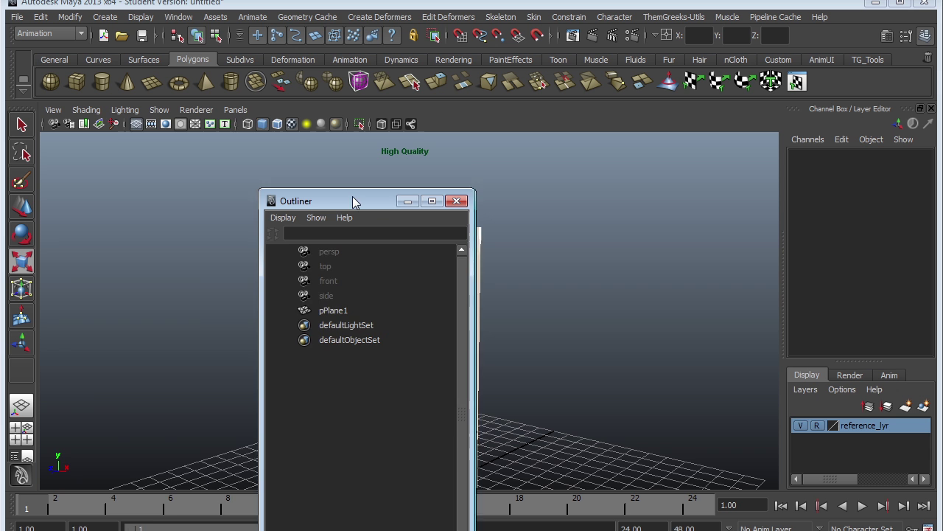
pyautogui.click(136, 240)
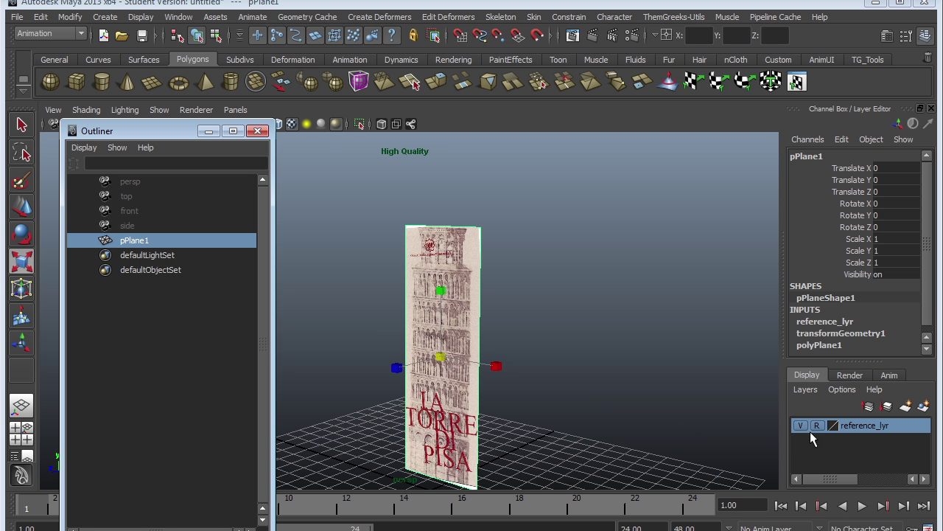
pyautogui.click(567, 373)
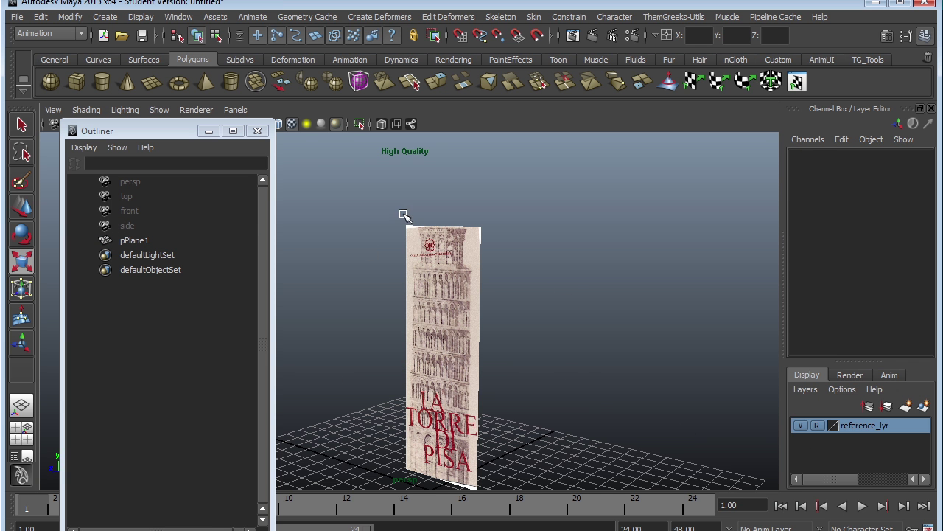
pyautogui.click(148, 241)
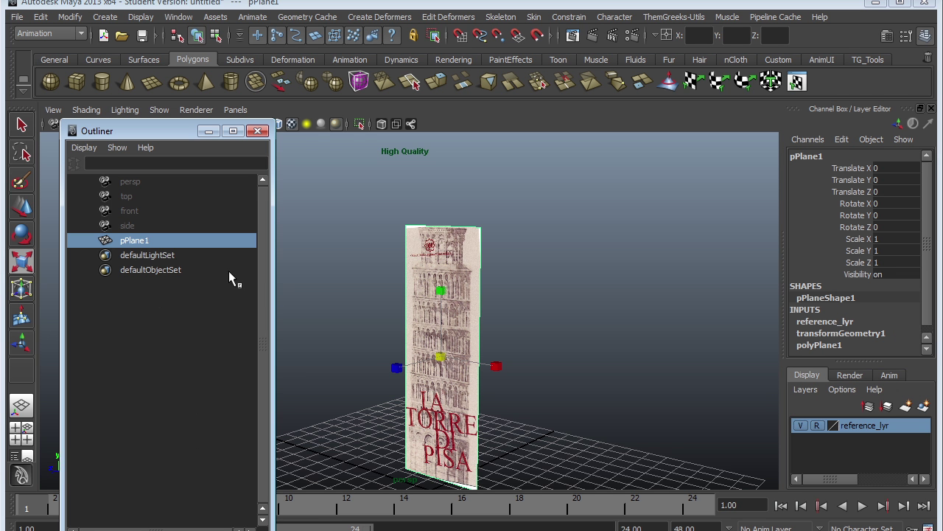
# Rename pPlane1 to referencePlane and close the Outliner
pyautogui.doubleClick(144, 244)
pyautogui.write('referenc')
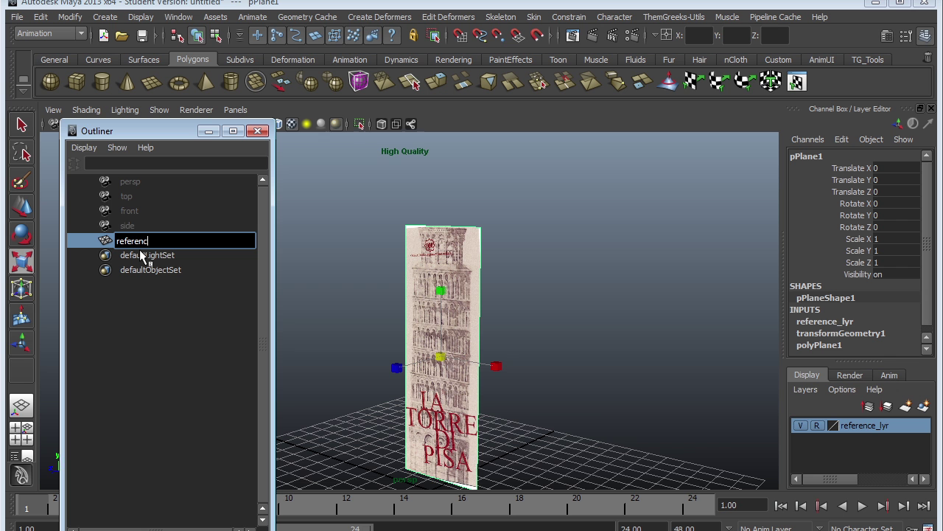
pyautogui.write('ePlane')
pyautogui.press('Return')
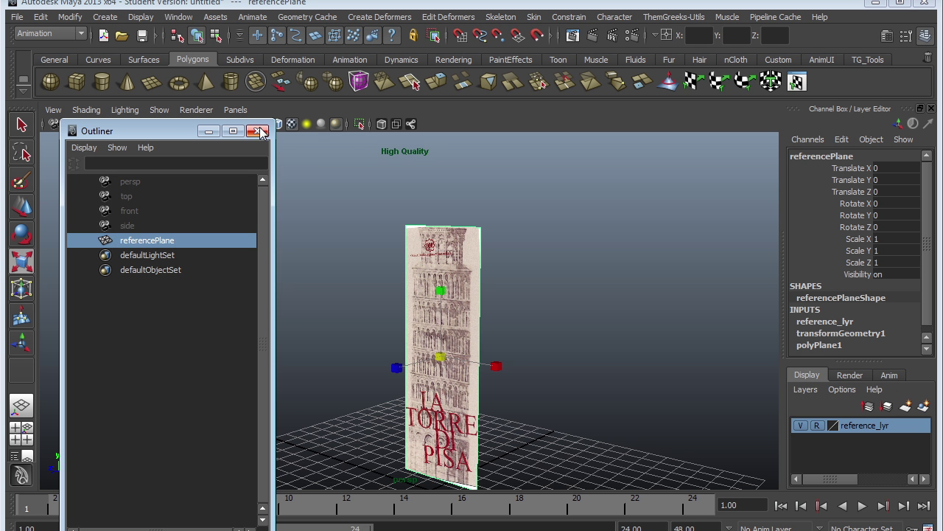
pyautogui.click(257, 130)
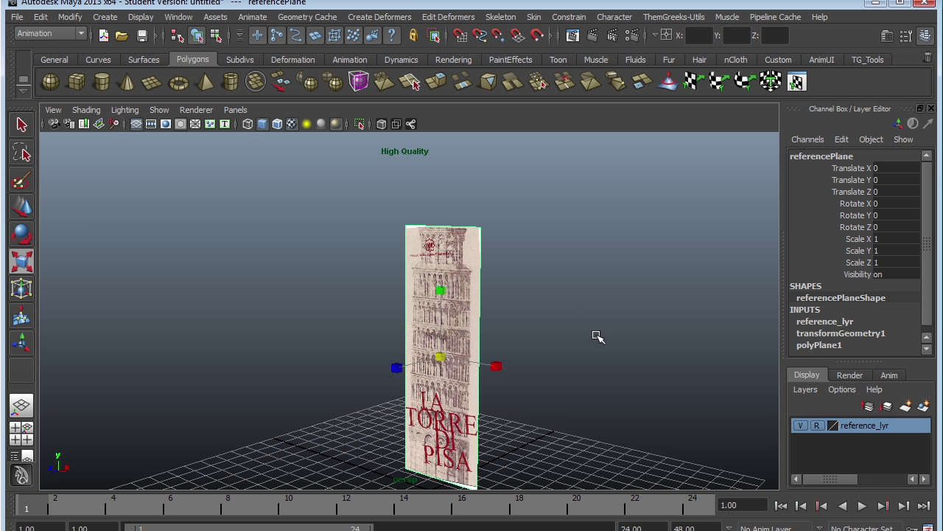
pyautogui.moveTo(600, 333)
pyautogui.keyDown('alt'); pyautogui.mouseDown()
pyautogui.moveTo(577, 293)
pyautogui.moveTo(592, 314)
pyautogui.moveTo(572, 317)
pyautogui.mouseUp(); pyautogui.keyUp('alt')
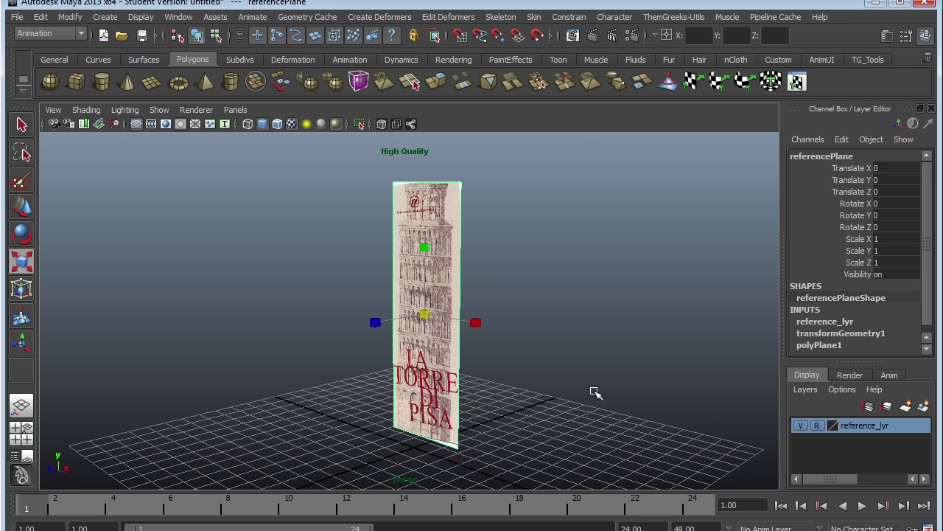